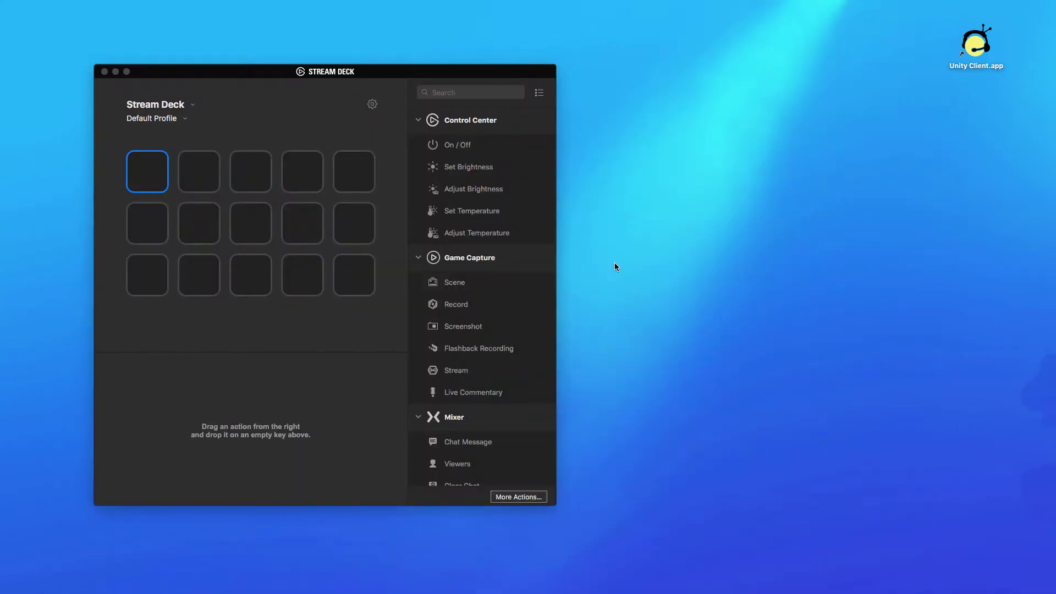
{"action": "left_click", "coordinate": [430, 70]}
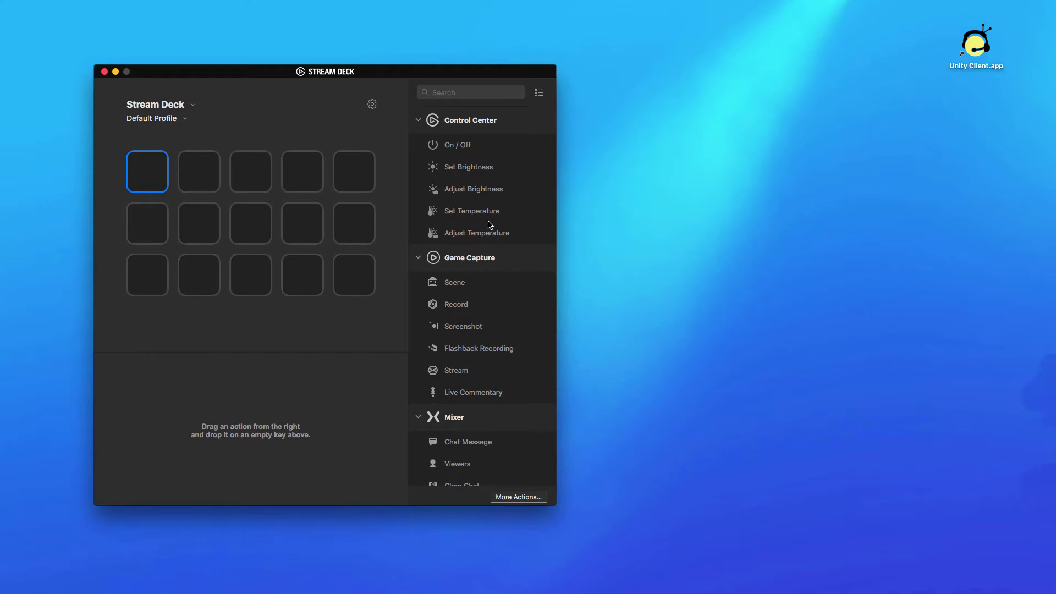
{"action": "scroll", "coordinate": [496, 332], "scroll_direction": "down", "scroll_amount": 20}
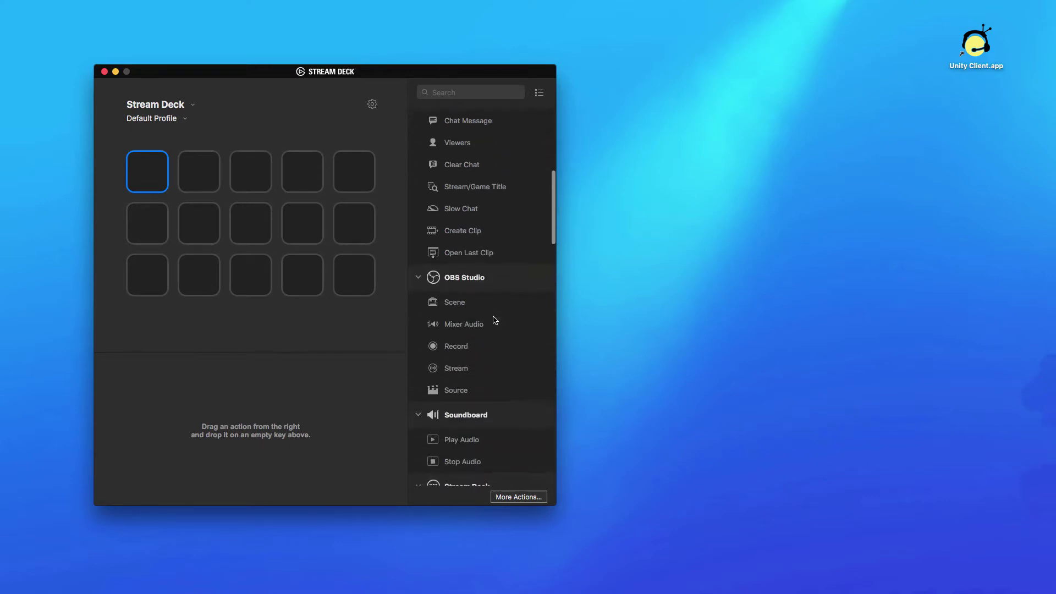
{"action": "scroll", "coordinate": [496, 319], "scroll_direction": "down", "scroll_amount": 14}
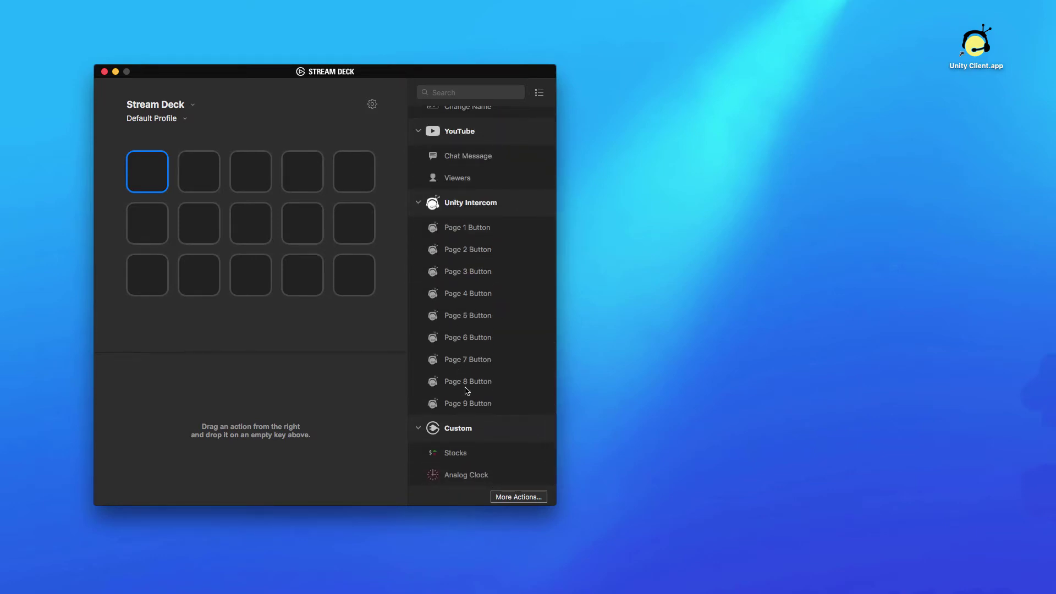
{"action": "scroll", "coordinate": [502, 274], "scroll_direction": "up", "scroll_amount": 20}
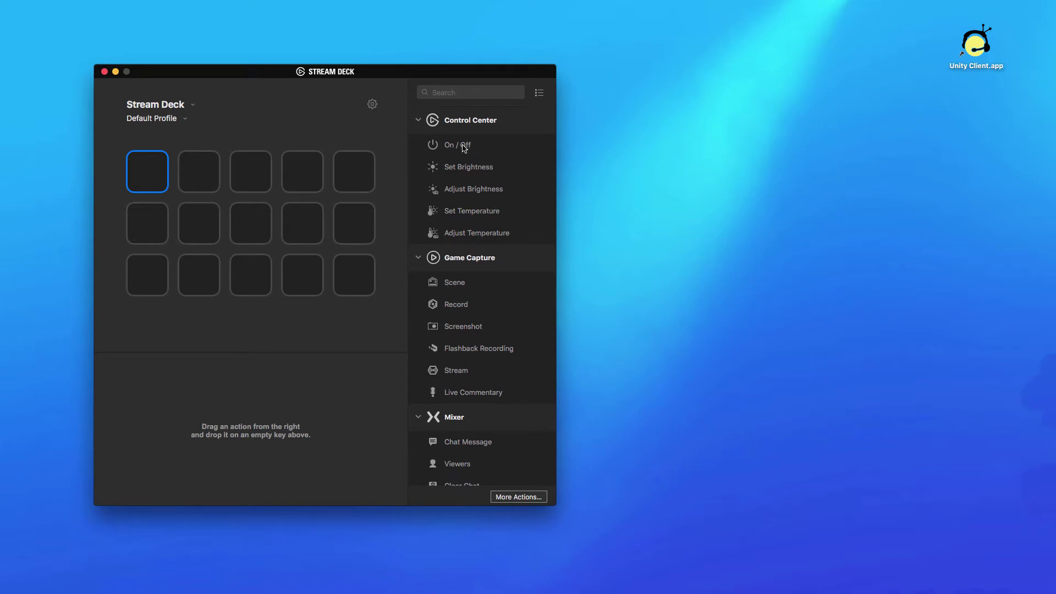
{"action": "left_click_drag", "start_coordinate": [465, 148], "coordinate": [147, 165]}
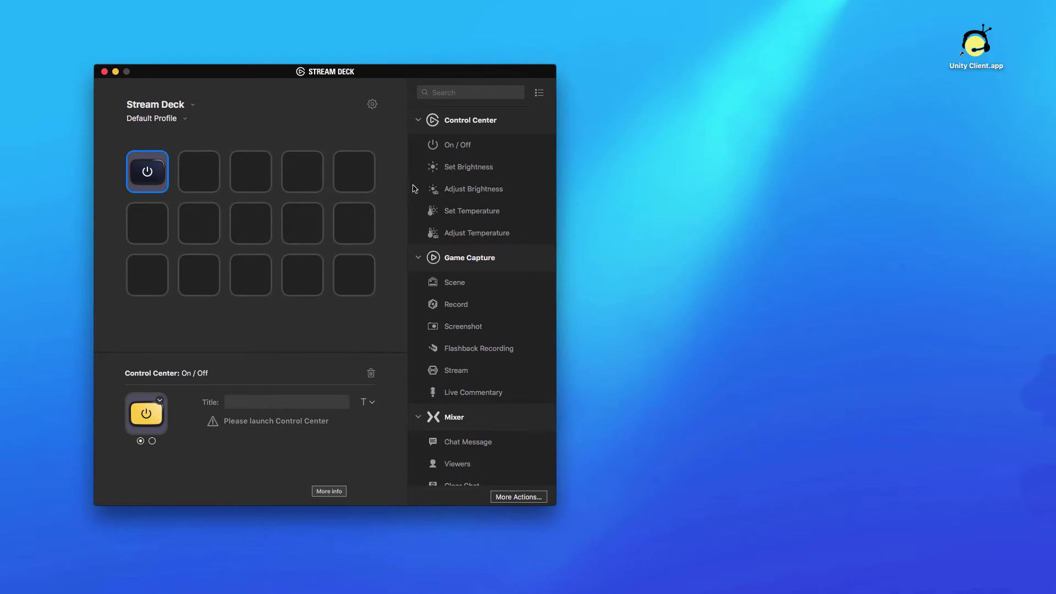
{"action": "left_click_drag", "start_coordinate": [468, 167], "coordinate": [199, 173]}
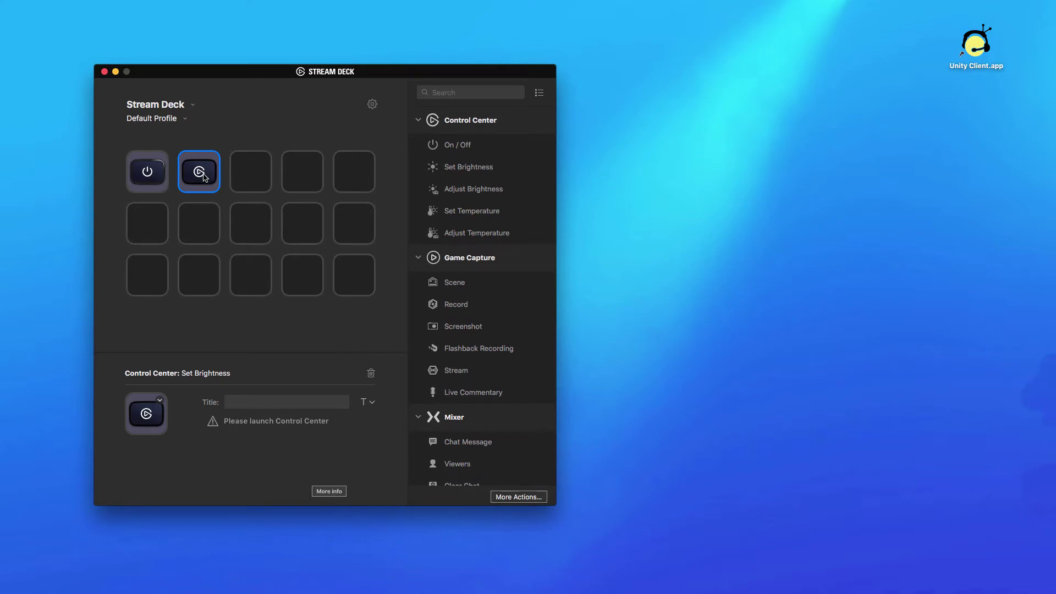
{"action": "key", "text": "Delete"}
{"action": "left_click", "coordinate": [385, 308]}
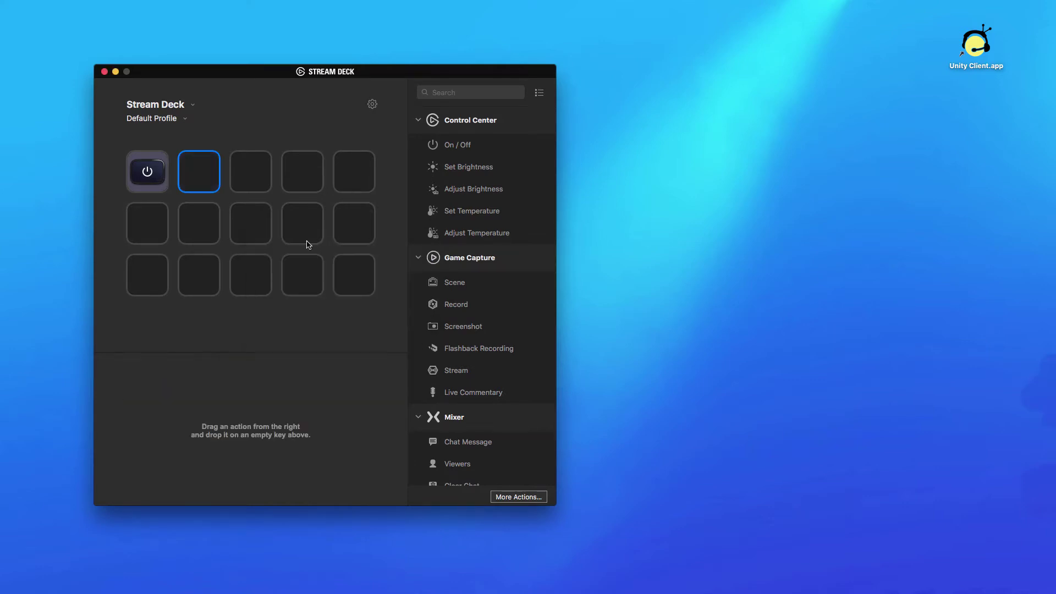
{"action": "left_click", "coordinate": [147, 171]}
{"action": "key", "text": "Delete"}
{"action": "left_click", "coordinate": [396, 306]}
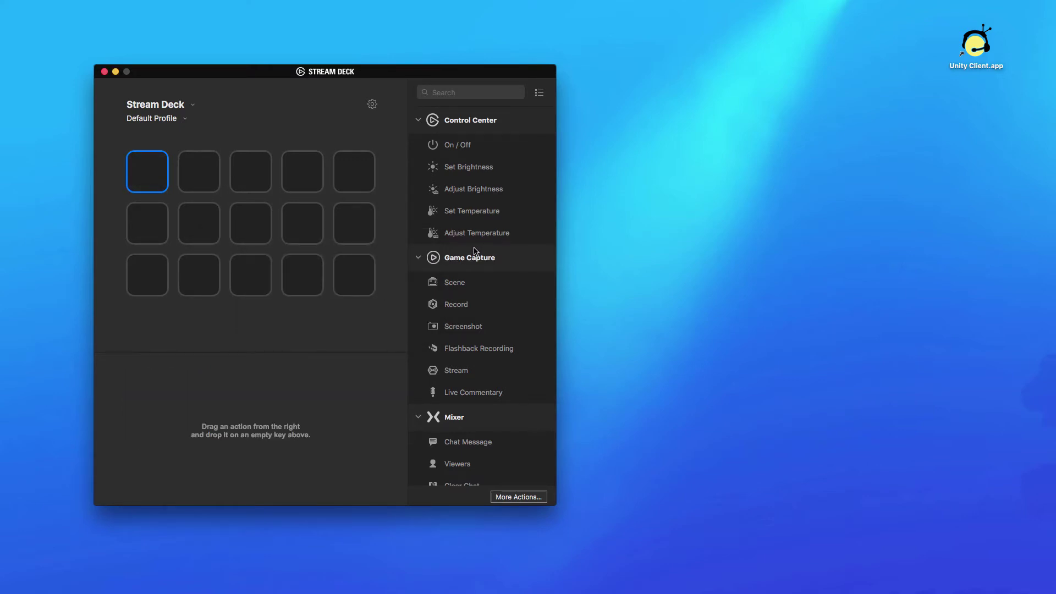
Scroll the actions list down to Unity Intercom's Page 1–9 Button actions
{"action": "scroll", "coordinate": [475, 251], "scroll_direction": "down", "scroll_amount": 15}
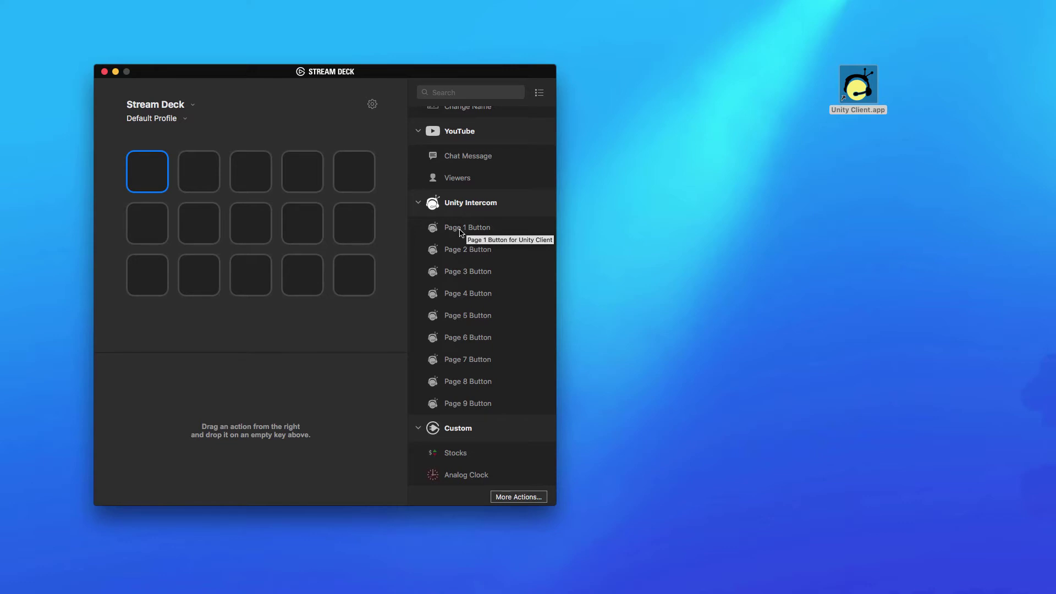
Place a Unity Intercom Page 1 Button on each of the five top-row keys
{"action": "left_click_drag", "start_coordinate": [458, 230], "coordinate": [145, 172]}
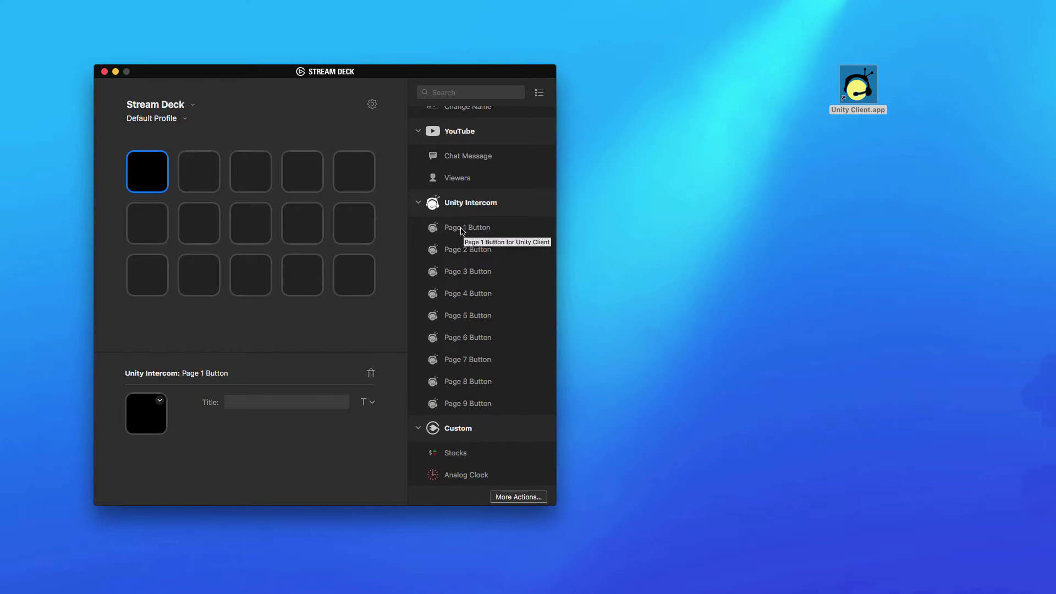
{"action": "left_click_drag", "start_coordinate": [455, 231], "coordinate": [204, 178]}
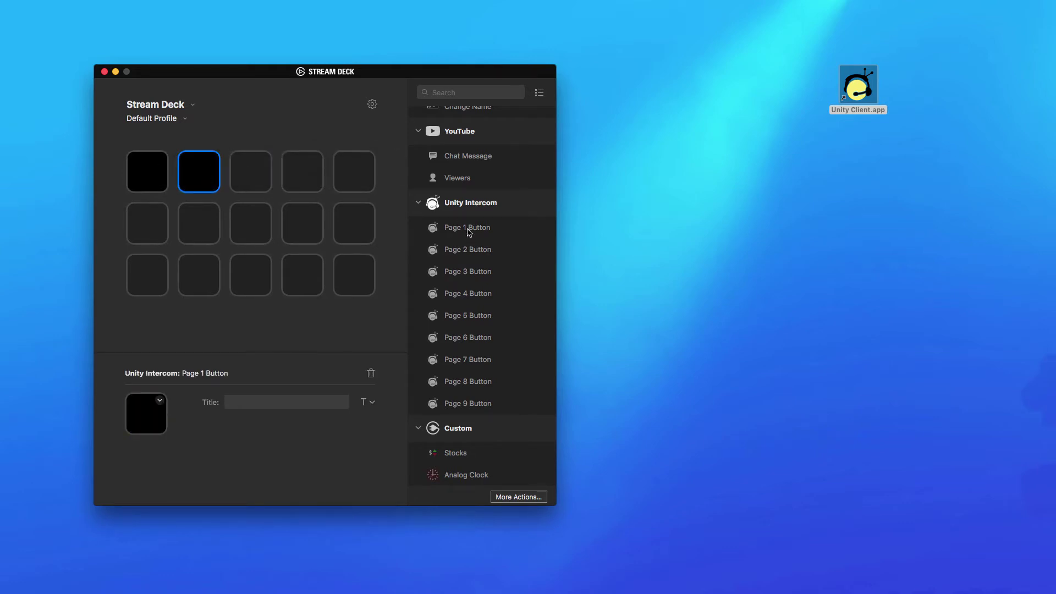
{"action": "left_click_drag", "start_coordinate": [469, 232], "coordinate": [259, 182]}
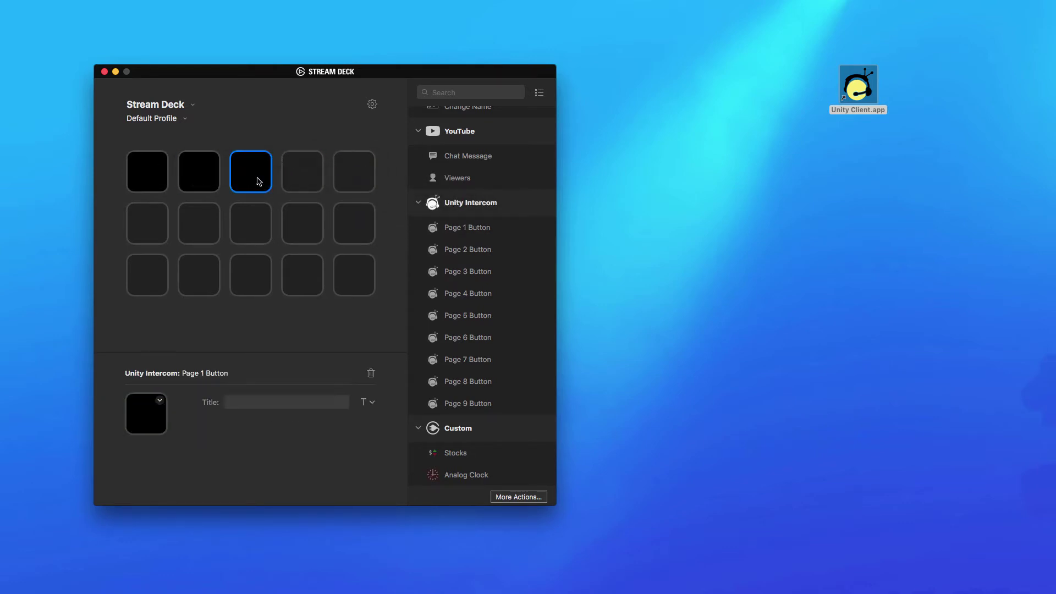
{"action": "left_click_drag", "start_coordinate": [467, 231], "coordinate": [303, 173]}
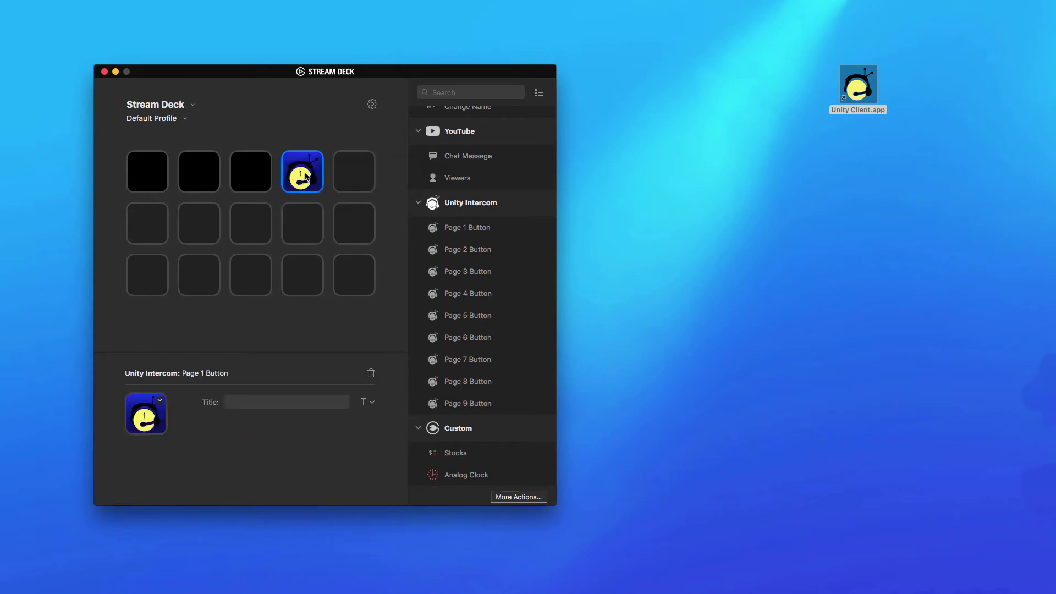
{"action": "left_click_drag", "start_coordinate": [463, 231], "coordinate": [355, 177]}
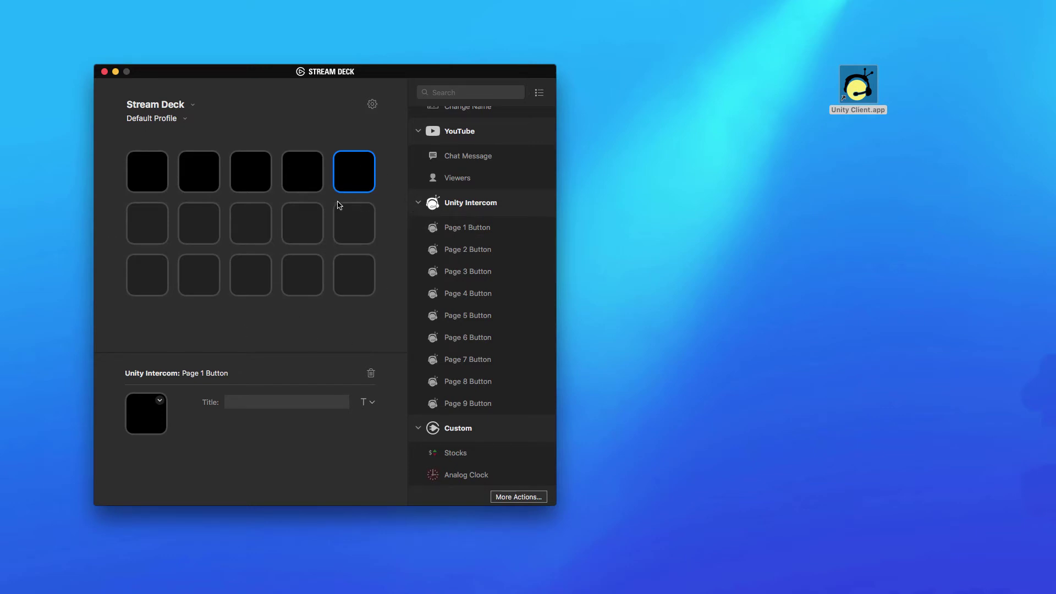
Launch Unity Client, open its Keypanel Setup, and position it beside the Stream Deck window
{"action": "double_click", "coordinate": [858, 91]}
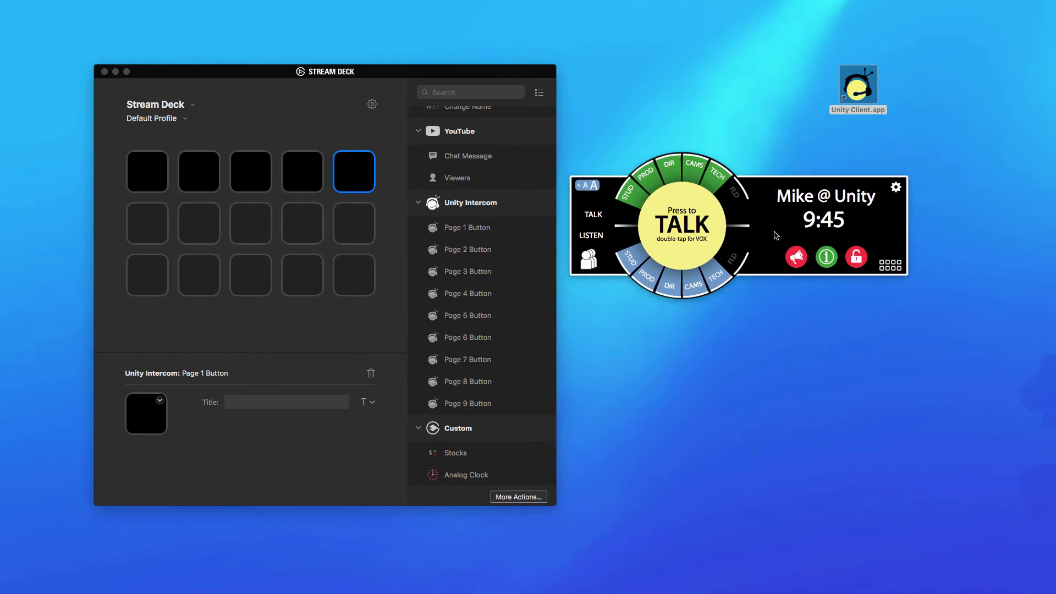
{"action": "left_click", "coordinate": [892, 268]}
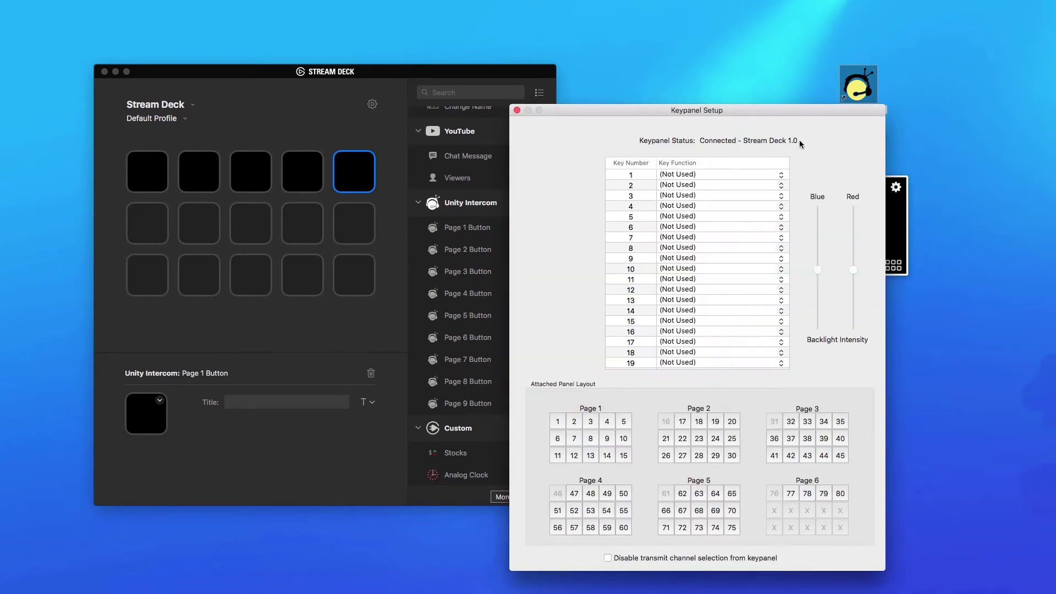
{"action": "left_click_drag", "start_coordinate": [790, 115], "coordinate": [487, 133]}
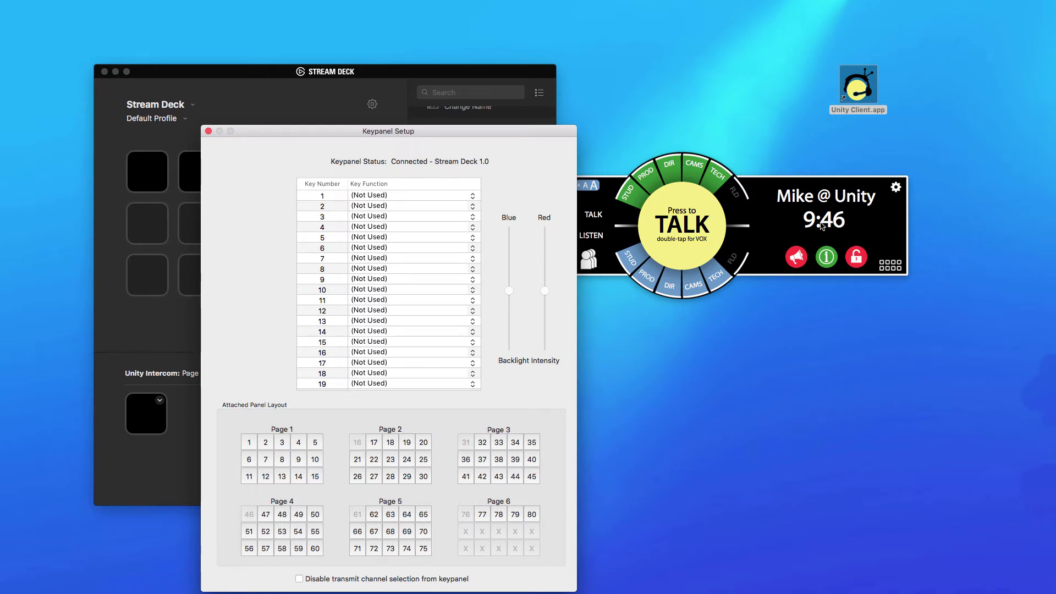
{"action": "left_click_drag", "start_coordinate": [503, 131], "coordinate": [869, 68]}
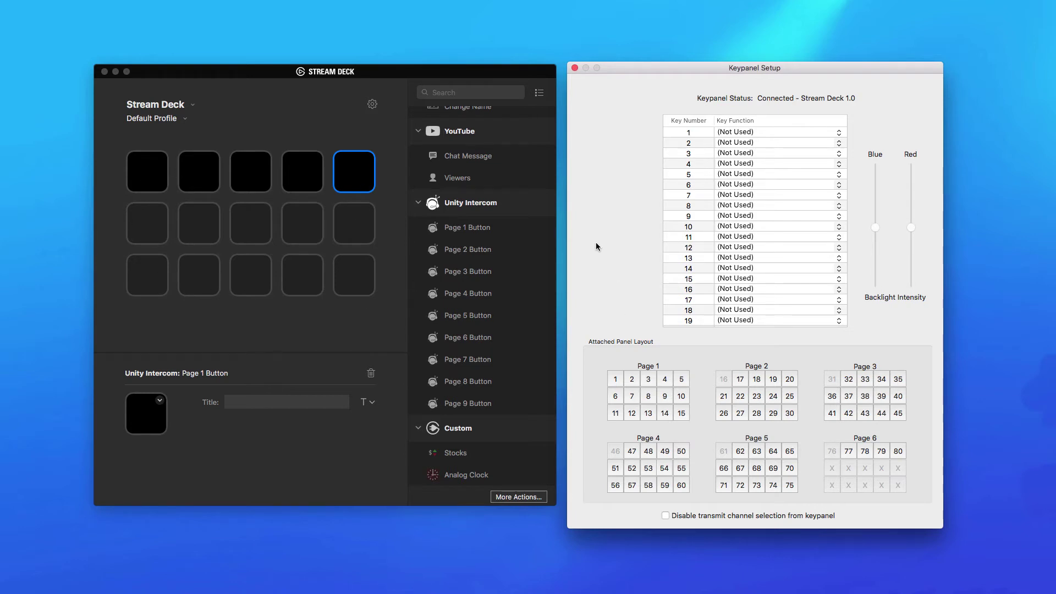
Assign the T1 talk function to key 1 on Page 1 in Keypanel Setup
{"action": "left_click", "coordinate": [616, 380]}
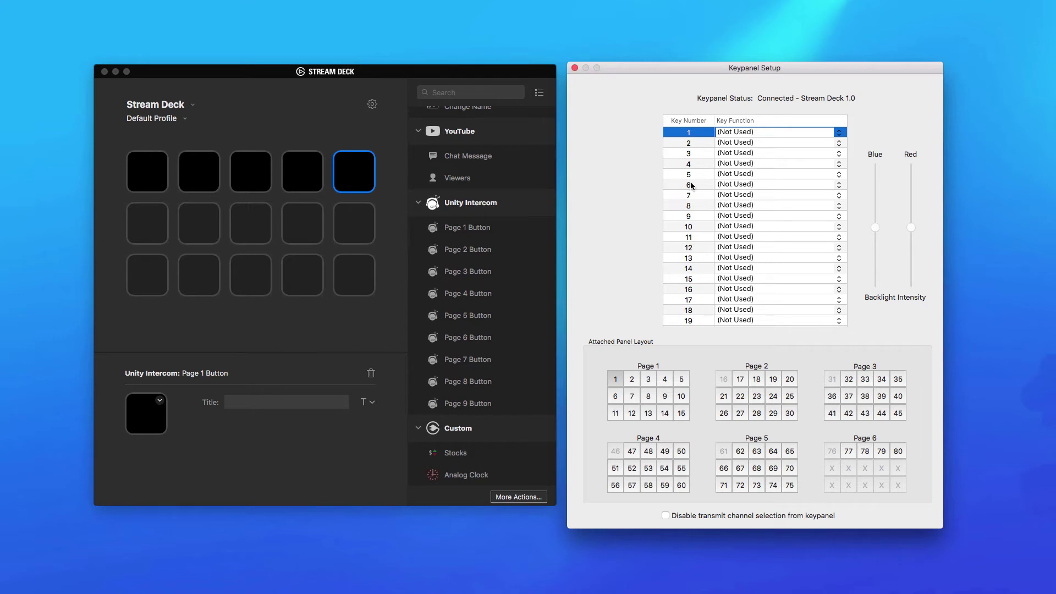
{"action": "left_click", "coordinate": [840, 132]}
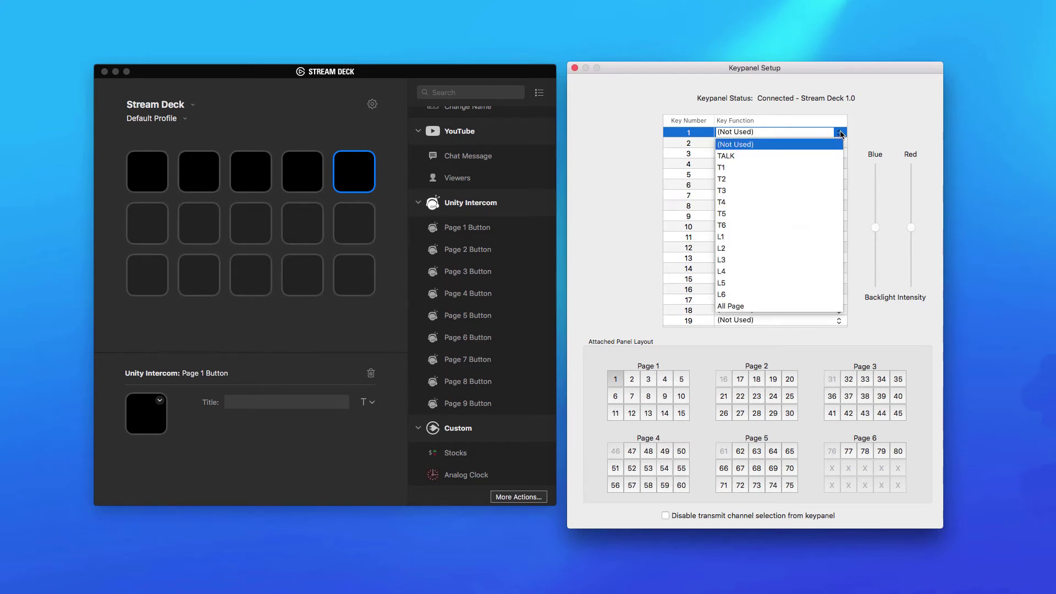
{"action": "left_click", "coordinate": [724, 171]}
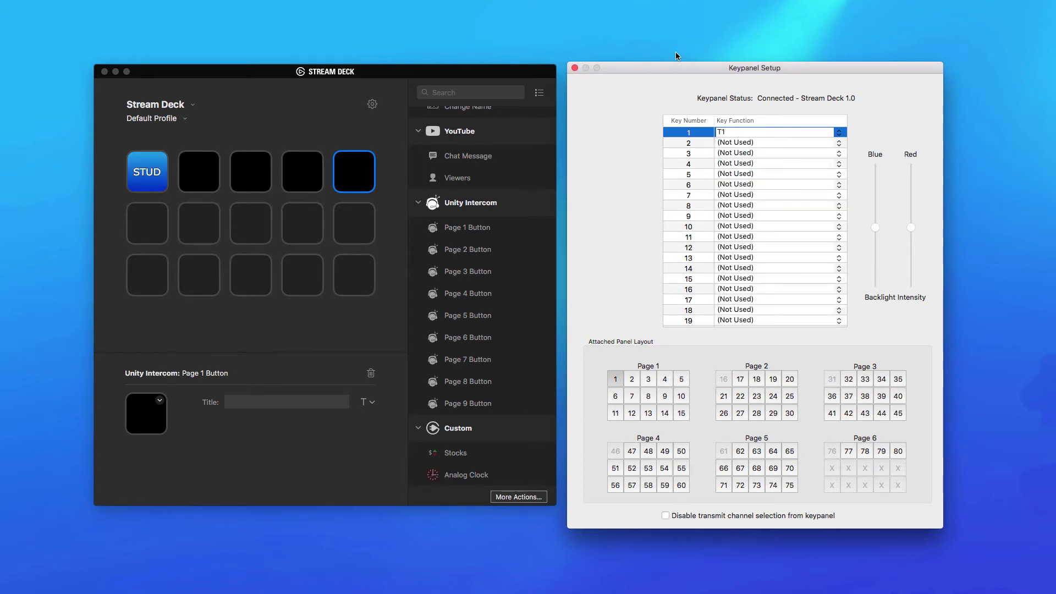
Rearrange the Keypanel Setup window and intercom panel, ending with Keypanel Setup near the top
{"action": "left_click_drag", "start_coordinate": [682, 73], "coordinate": [840, 353]}
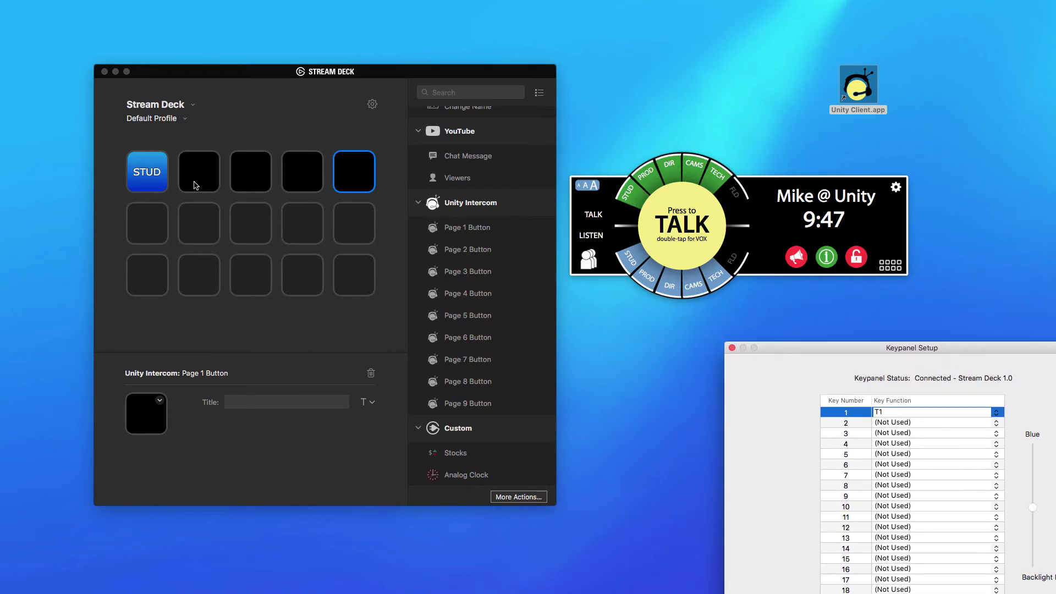
{"action": "left_click_drag", "start_coordinate": [747, 194], "coordinate": [739, 175]}
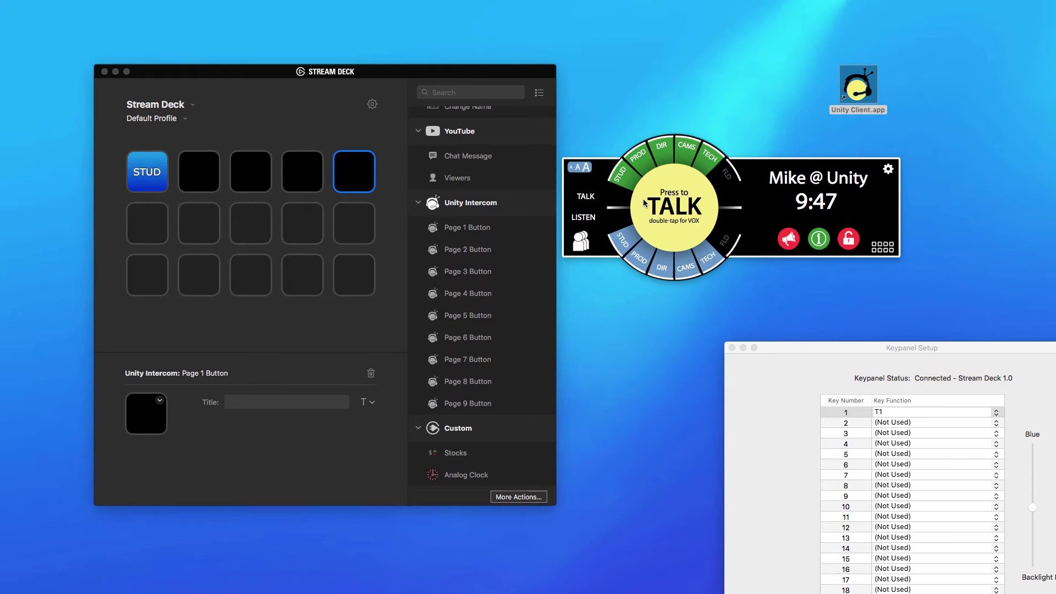
{"action": "left_click_drag", "start_coordinate": [830, 347], "coordinate": [769, 59]}
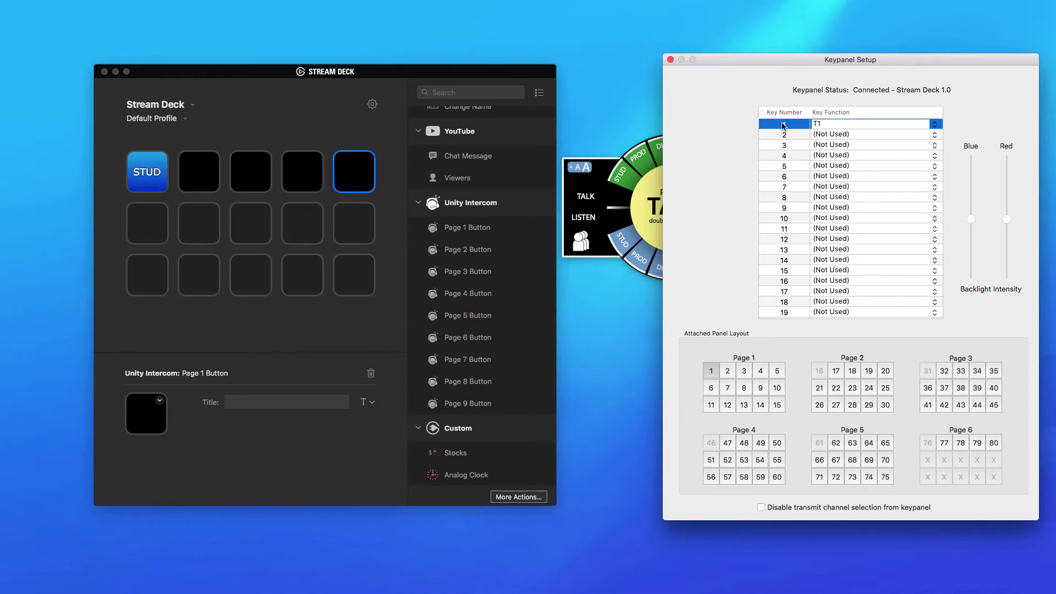
Set panel key 6's Key Function to L1 listen, then check keys 7 and 6
{"action": "left_click", "coordinate": [152, 225]}
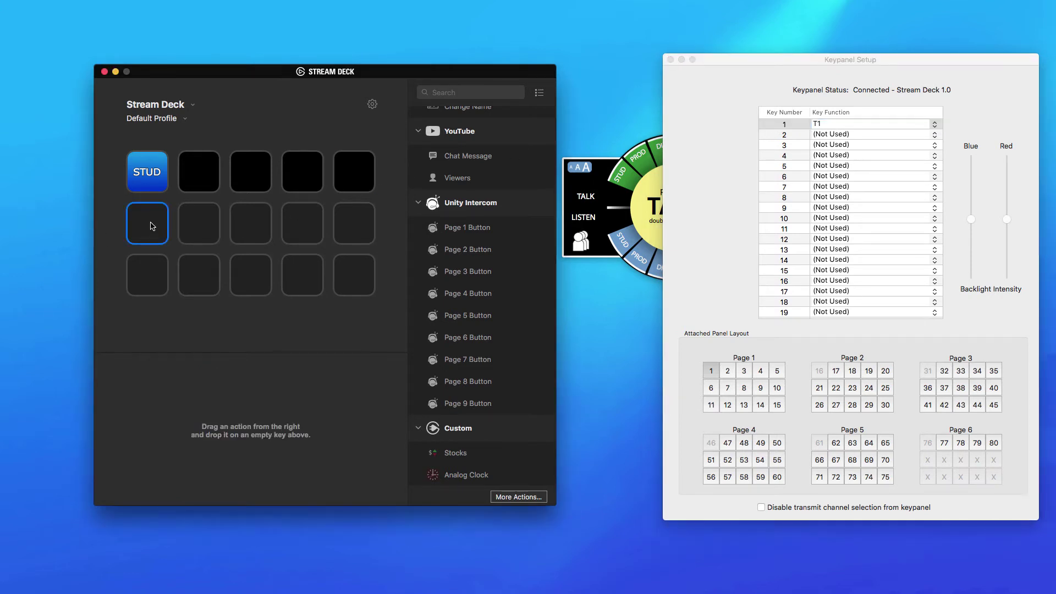
{"action": "left_click", "coordinate": [712, 388]}
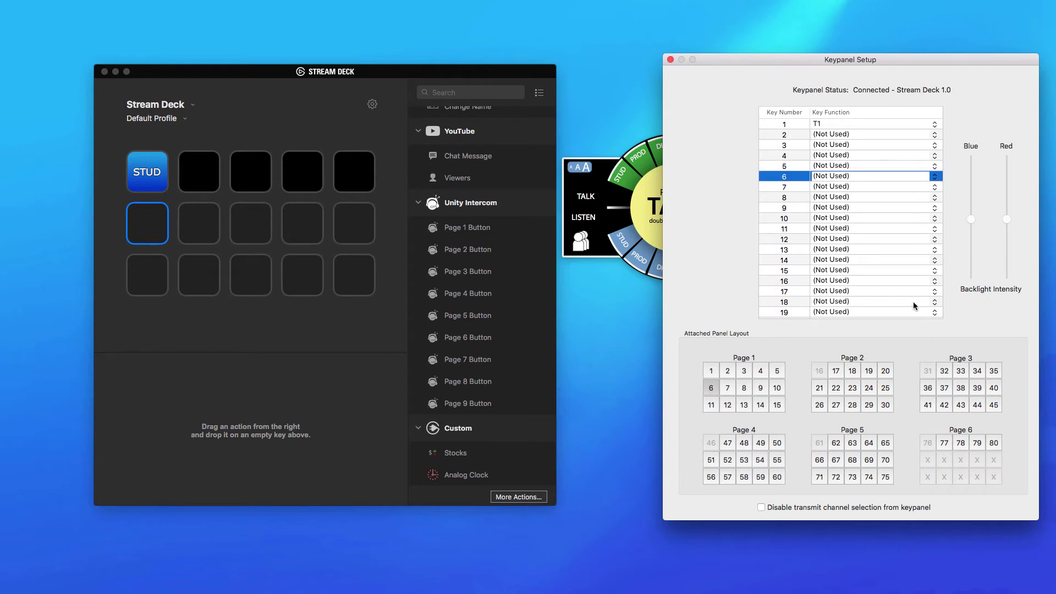
{"action": "left_click", "coordinate": [935, 176]}
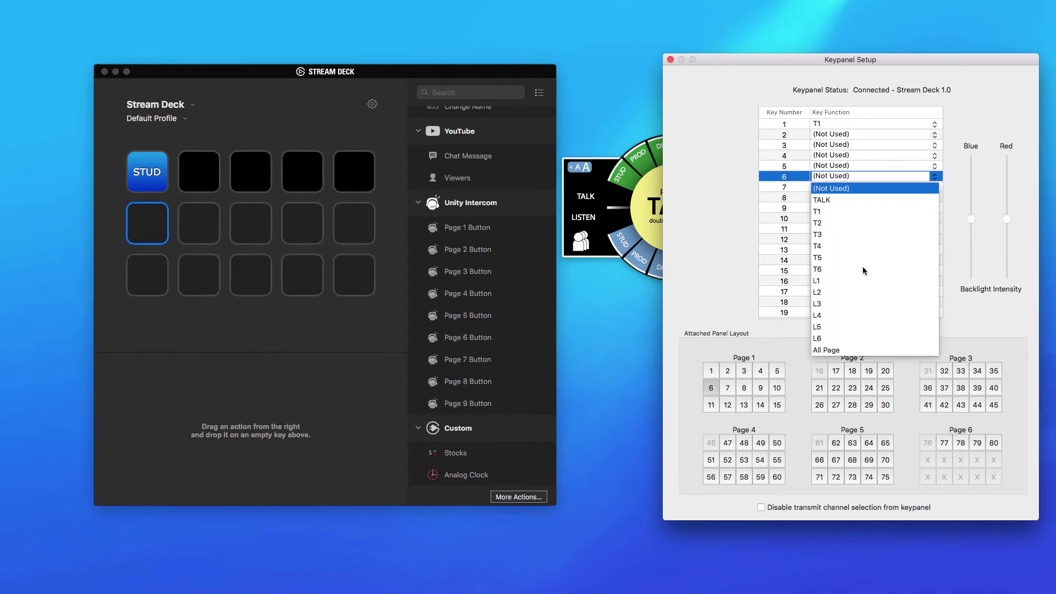
{"action": "left_click", "coordinate": [823, 281]}
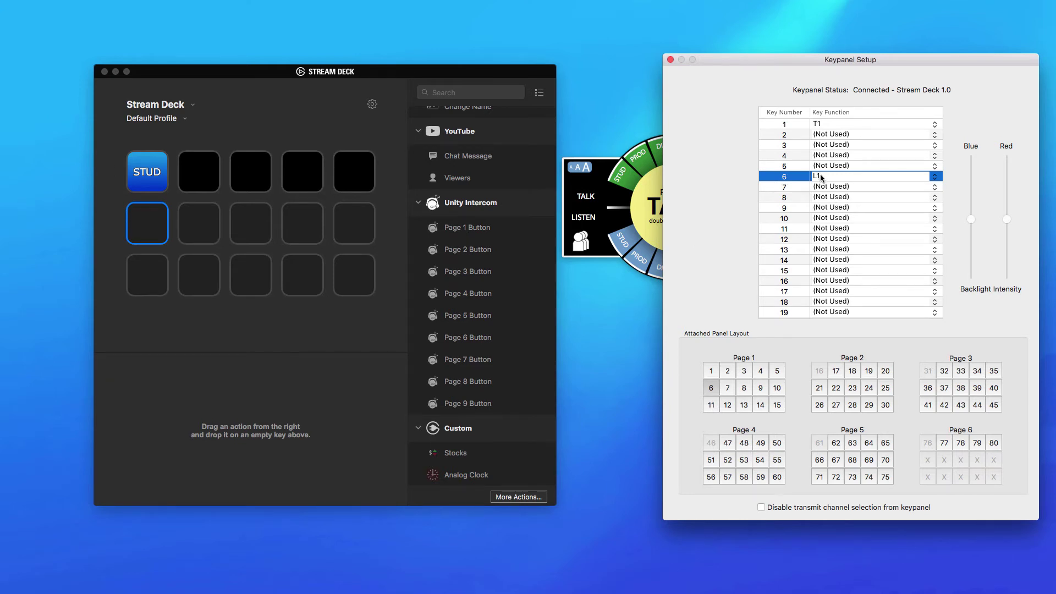
{"action": "left_click", "coordinate": [848, 187]}
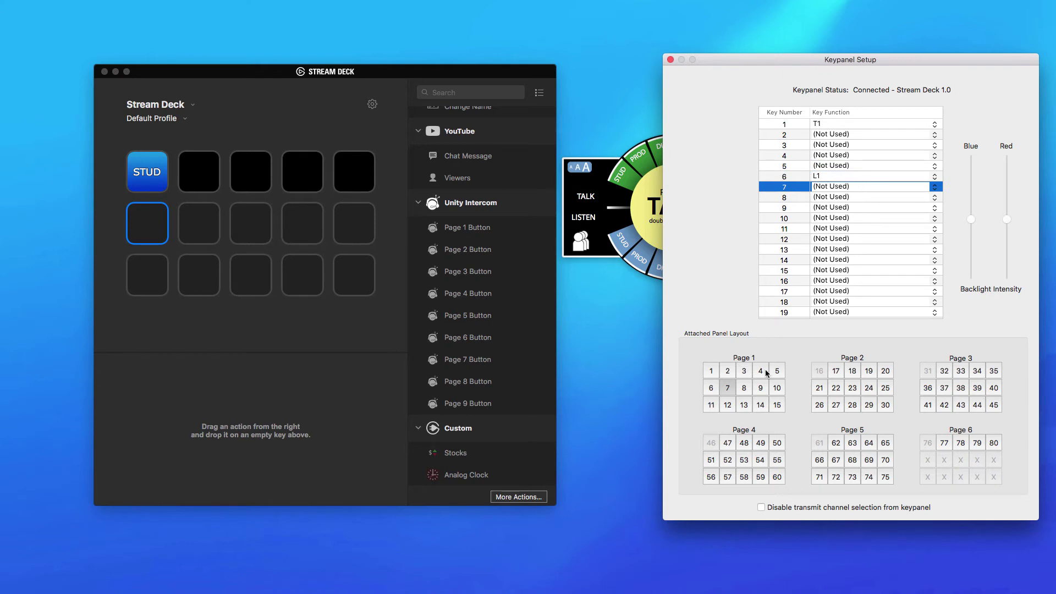
{"action": "left_click", "coordinate": [712, 389]}
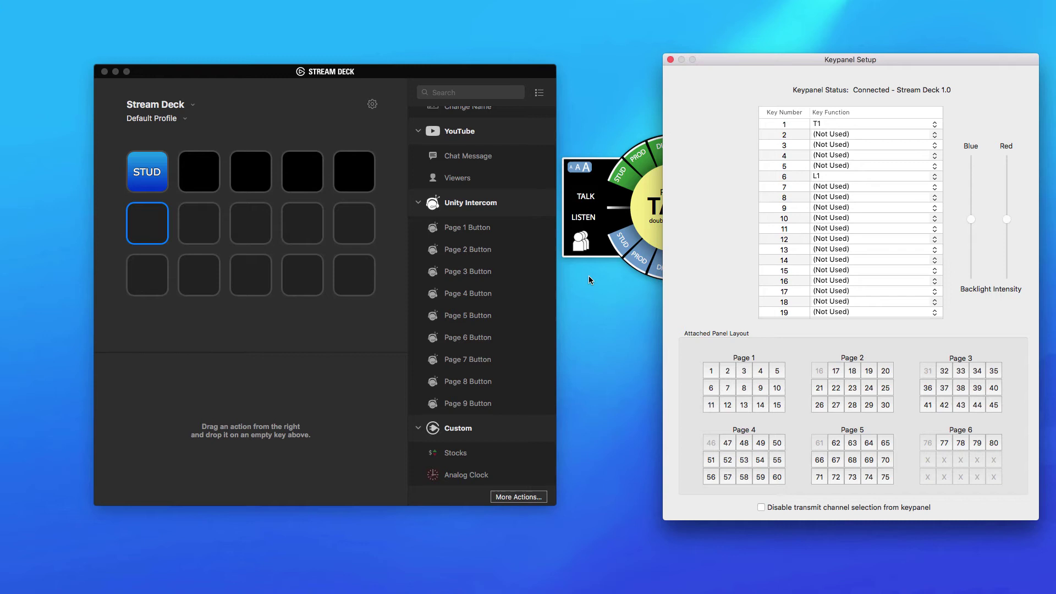
Place a Page 1 Button on the second row's first key and move Keypanel Setup aside
{"action": "left_click", "coordinate": [469, 229]}
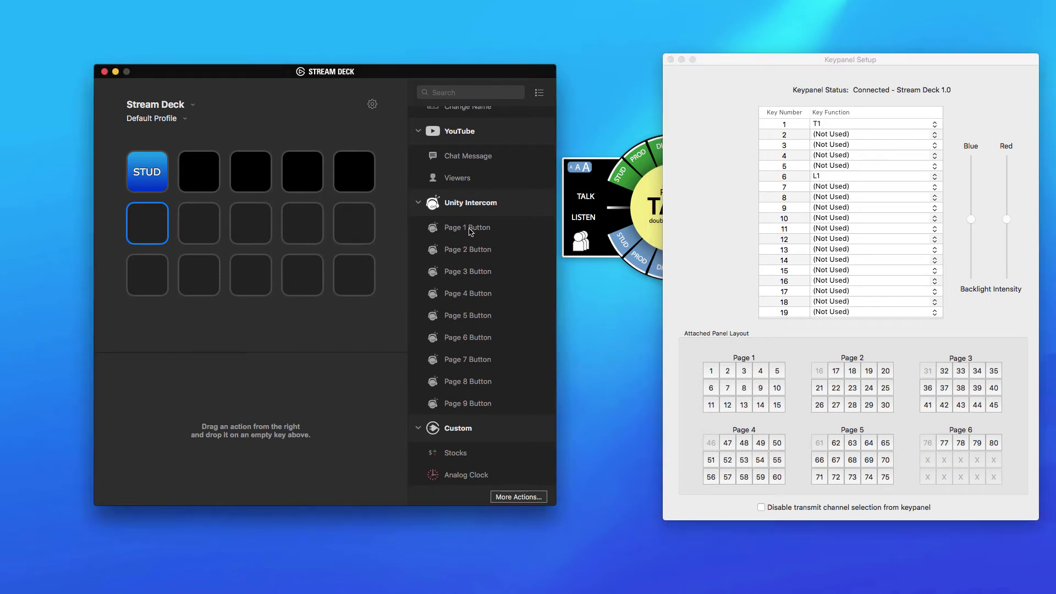
{"action": "left_click_drag", "start_coordinate": [470, 231], "coordinate": [156, 229]}
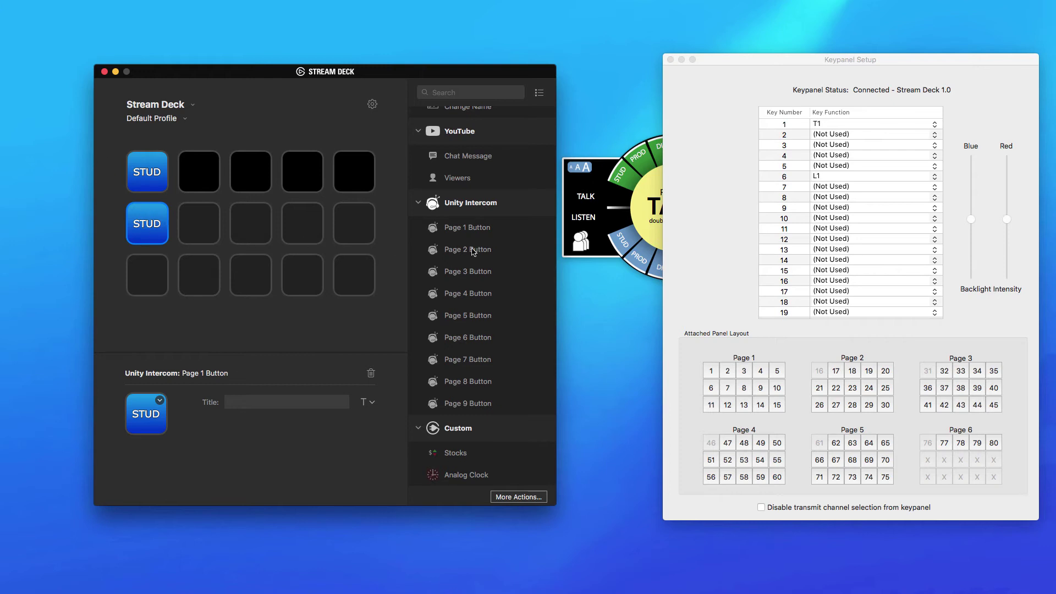
{"action": "left_click", "coordinate": [732, 58]}
{"action": "left_click_drag", "start_coordinate": [732, 58], "coordinate": [756, 99]}
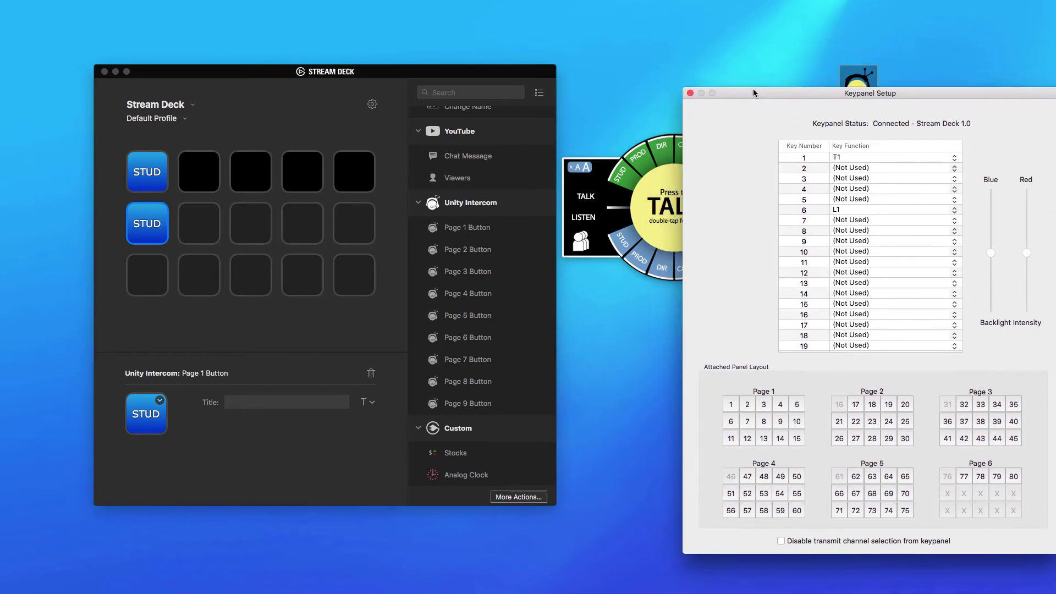
{"action": "mouse_move", "coordinate": [610, 165]}
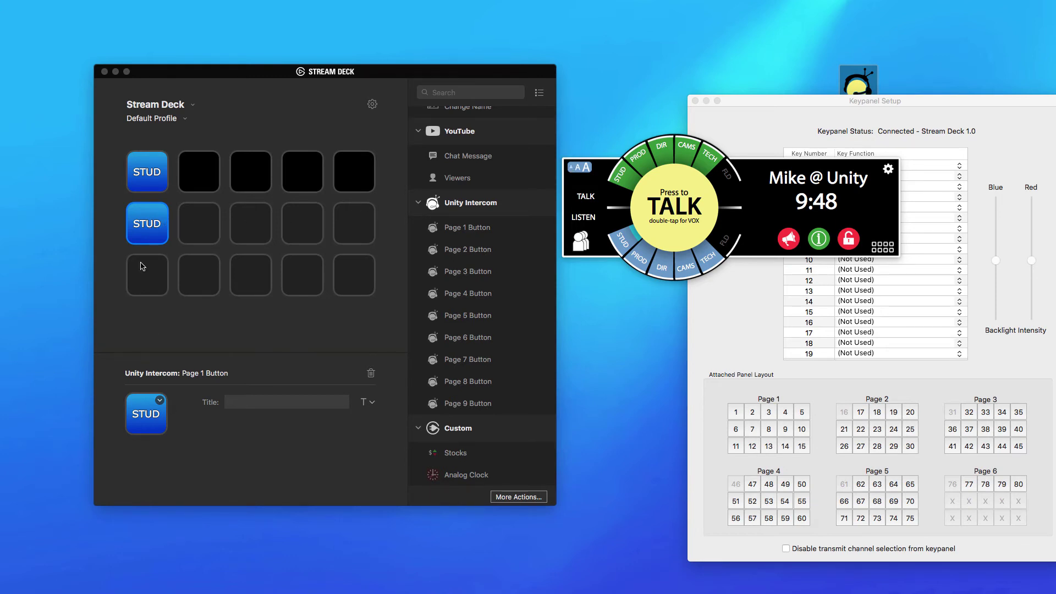
Open the second STUD key's title colour picker, then close it without changing anything
{"action": "left_click", "coordinate": [149, 239]}
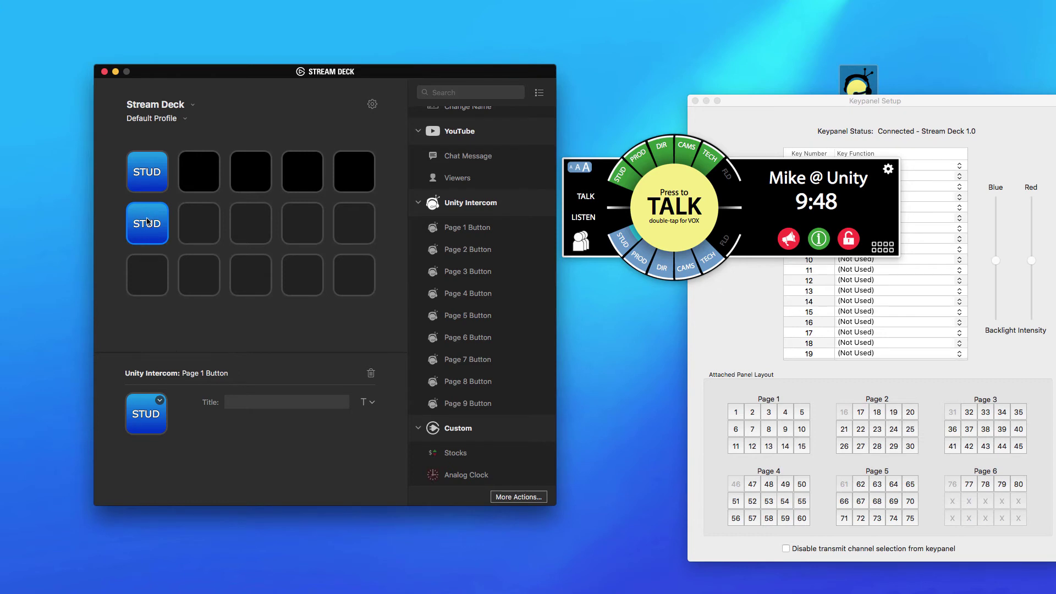
{"action": "left_click", "coordinate": [372, 407]}
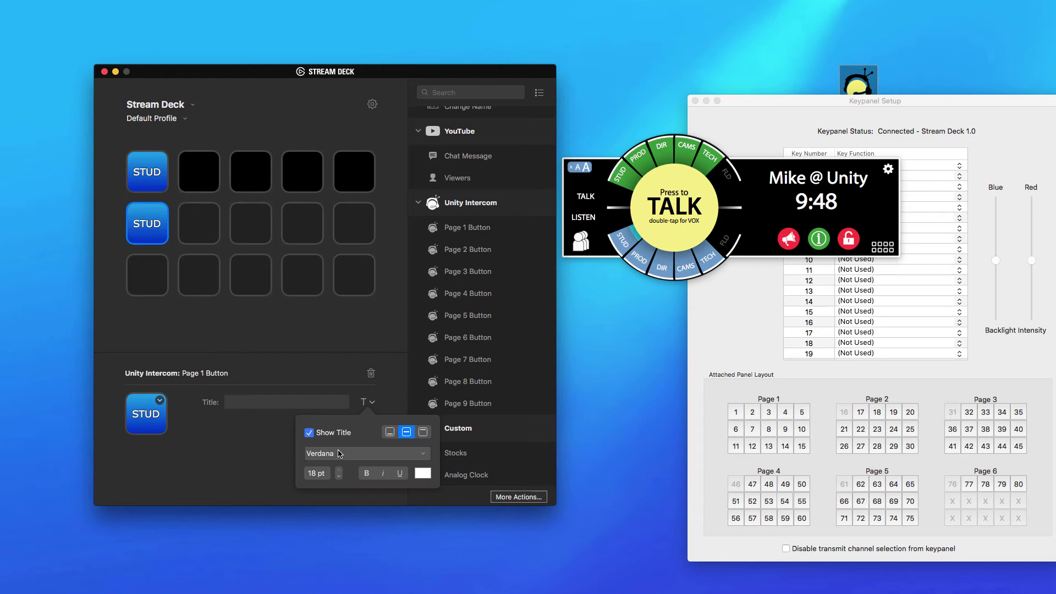
{"action": "left_click", "coordinate": [423, 474]}
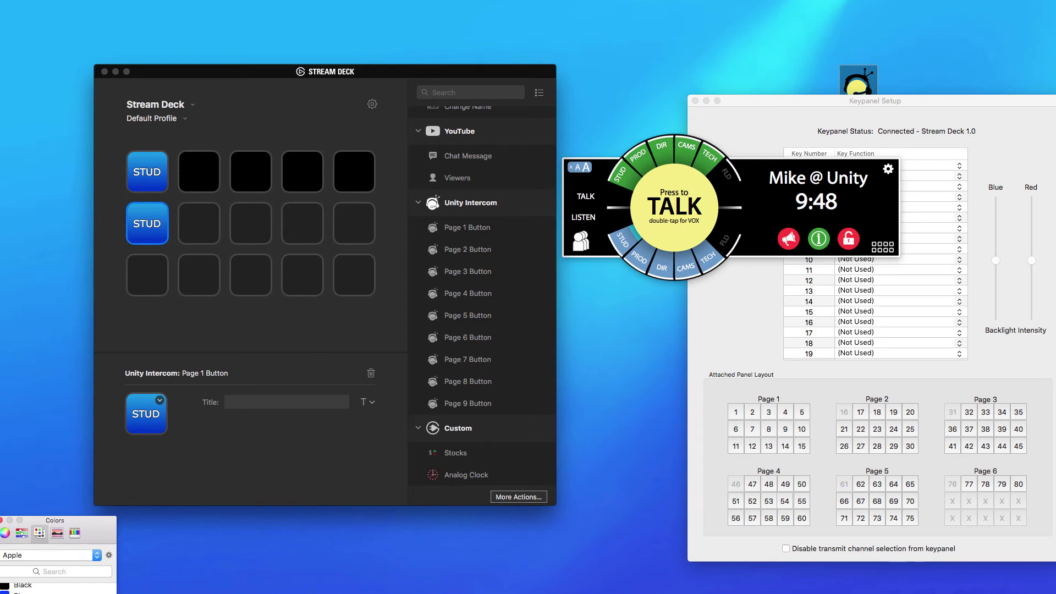
{"action": "left_click", "coordinate": [367, 402]}
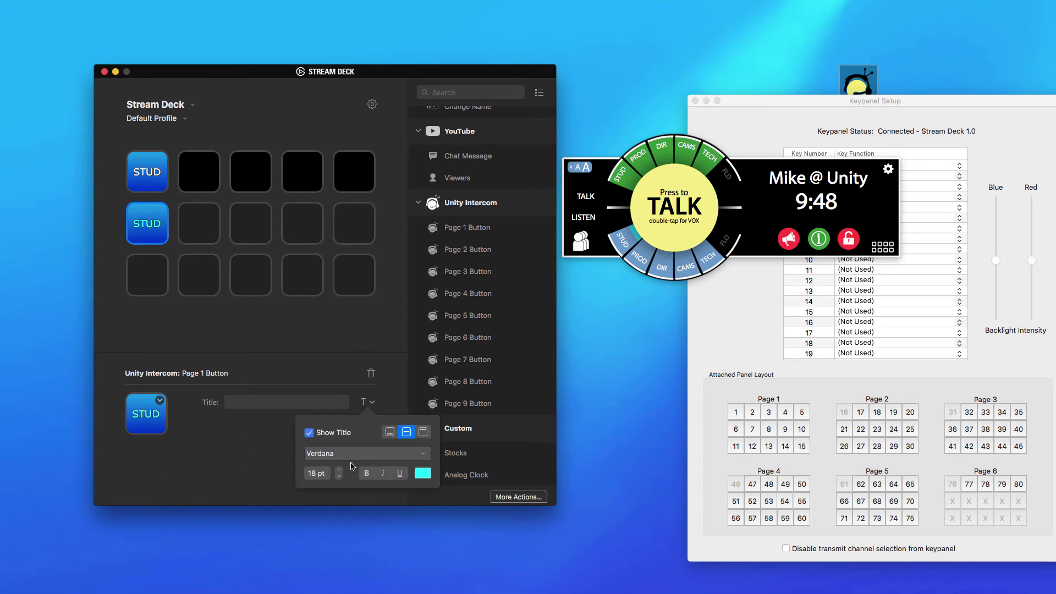
{"action": "left_click", "coordinate": [281, 453]}
Make the top STUD key's title text green
{"action": "left_click", "coordinate": [156, 177]}
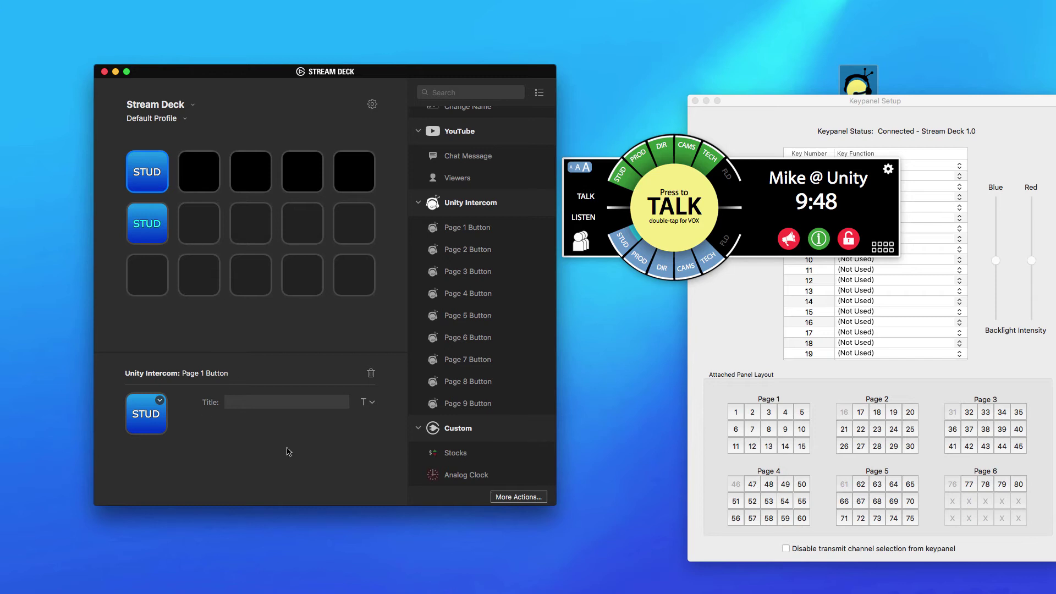
{"action": "left_click", "coordinate": [372, 402]}
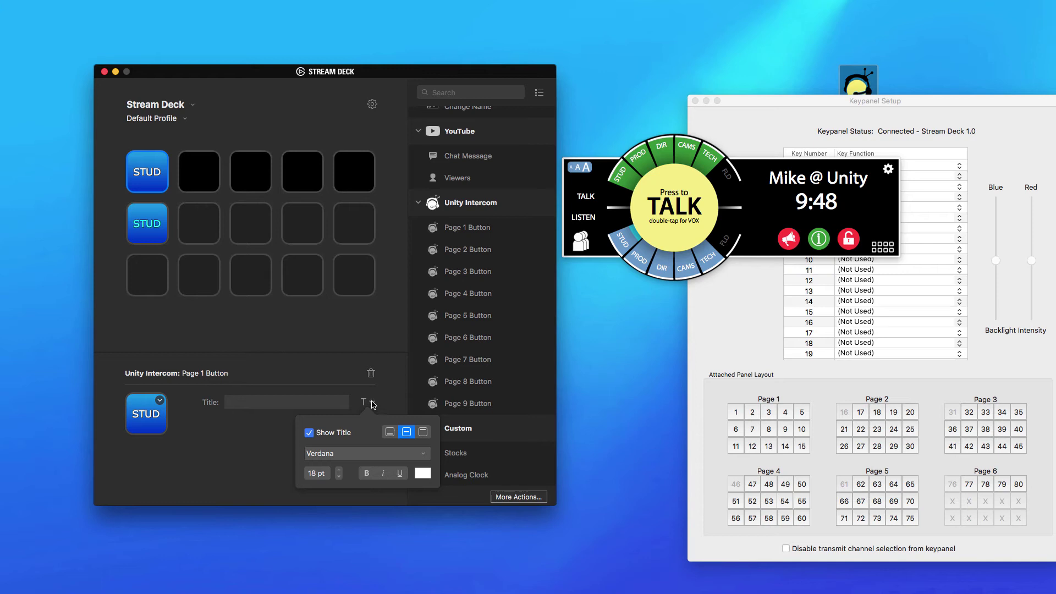
{"action": "left_click", "coordinate": [423, 474]}
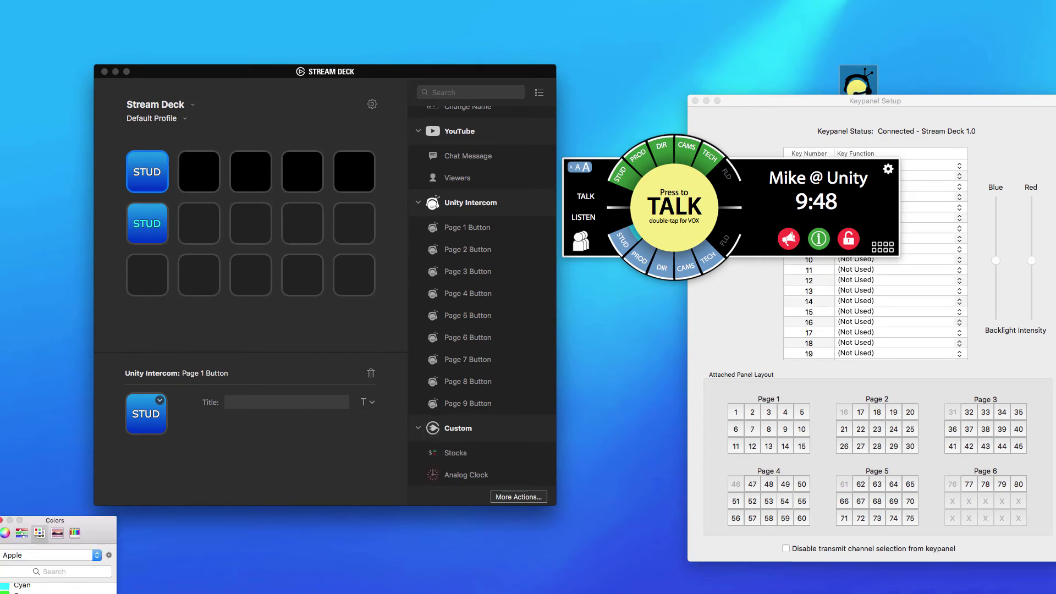
{"action": "left_click_drag", "start_coordinate": [97, 539], "coordinate": [129, 488]}
{"action": "left_click", "coordinate": [70, 548]}
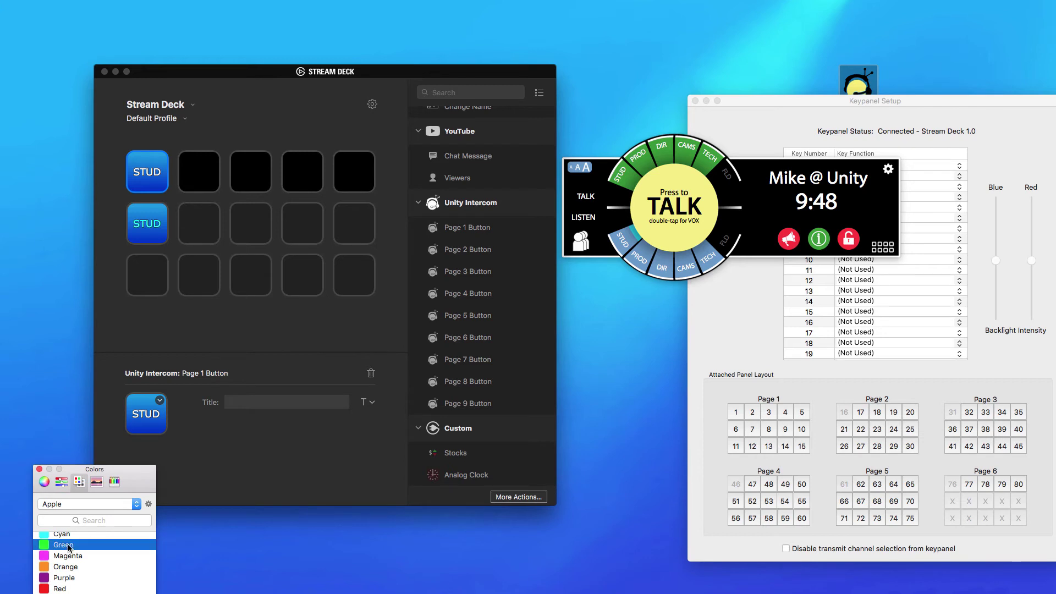
{"action": "left_click", "coordinate": [39, 469]}
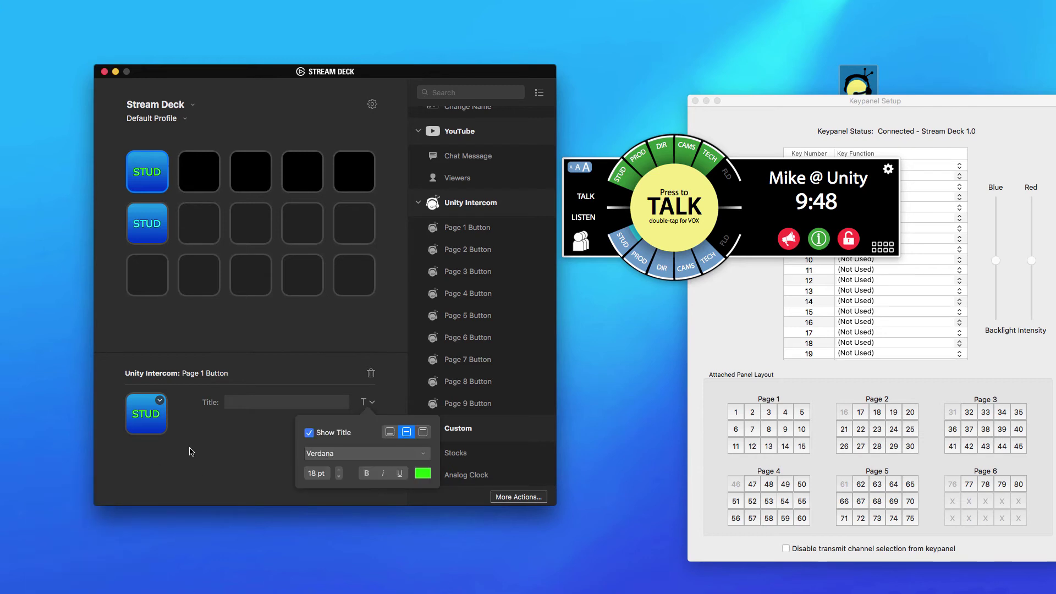
{"action": "left_click", "coordinate": [280, 447]}
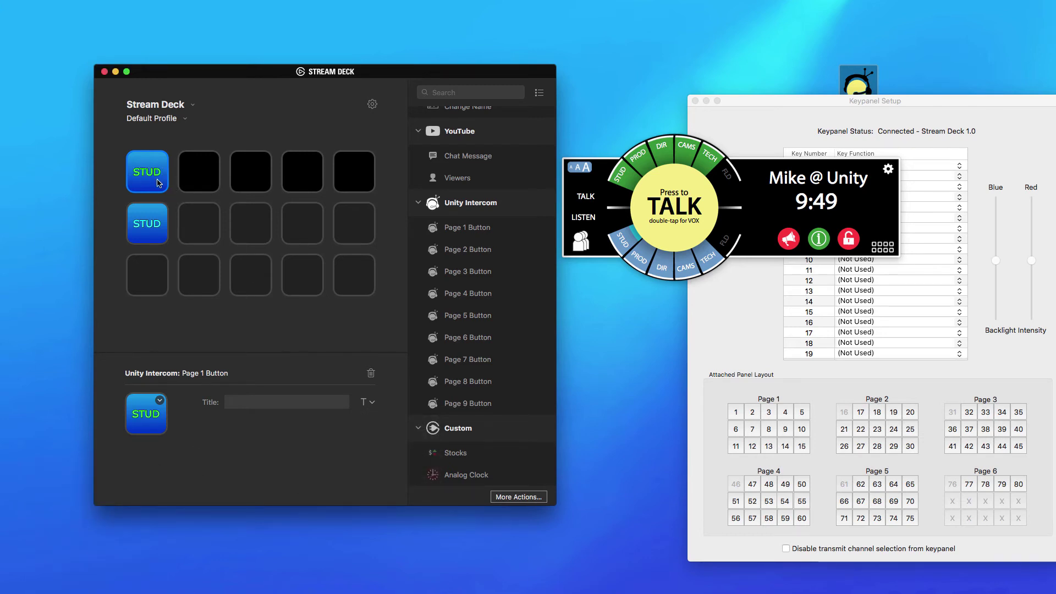
Make the second STUD key's title text blue
{"action": "left_click", "coordinate": [153, 226]}
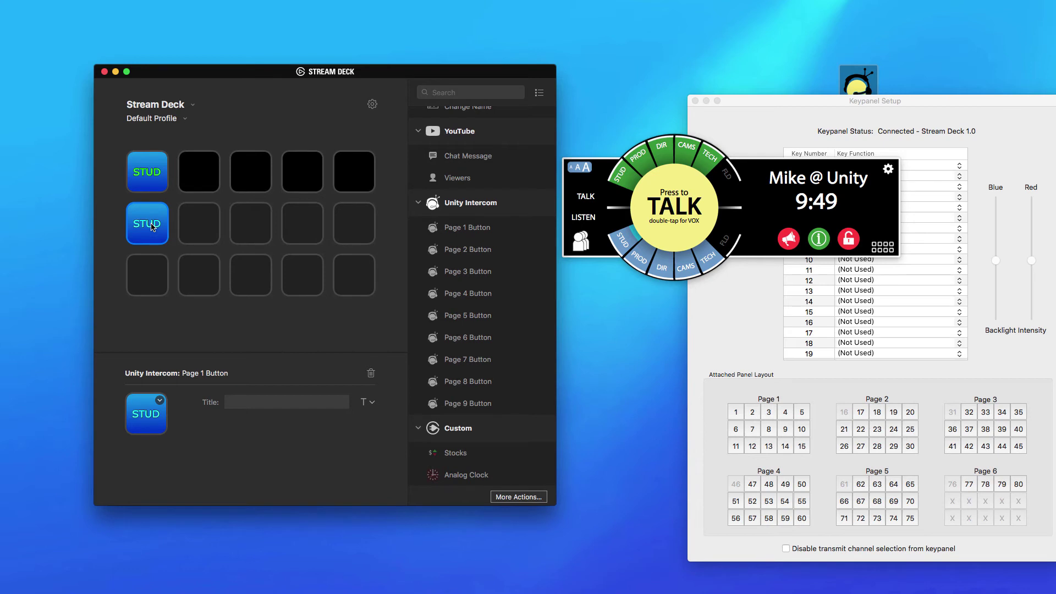
{"action": "left_click", "coordinate": [372, 402]}
{"action": "left_click", "coordinate": [418, 473]}
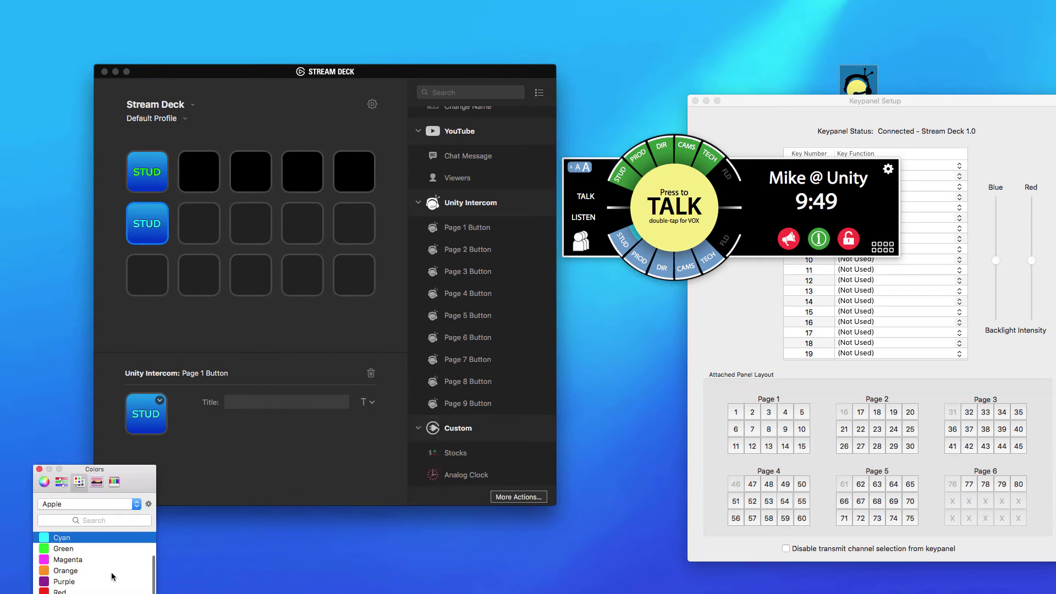
{"action": "scroll", "coordinate": [94, 571], "scroll_direction": "up", "scroll_amount": 2}
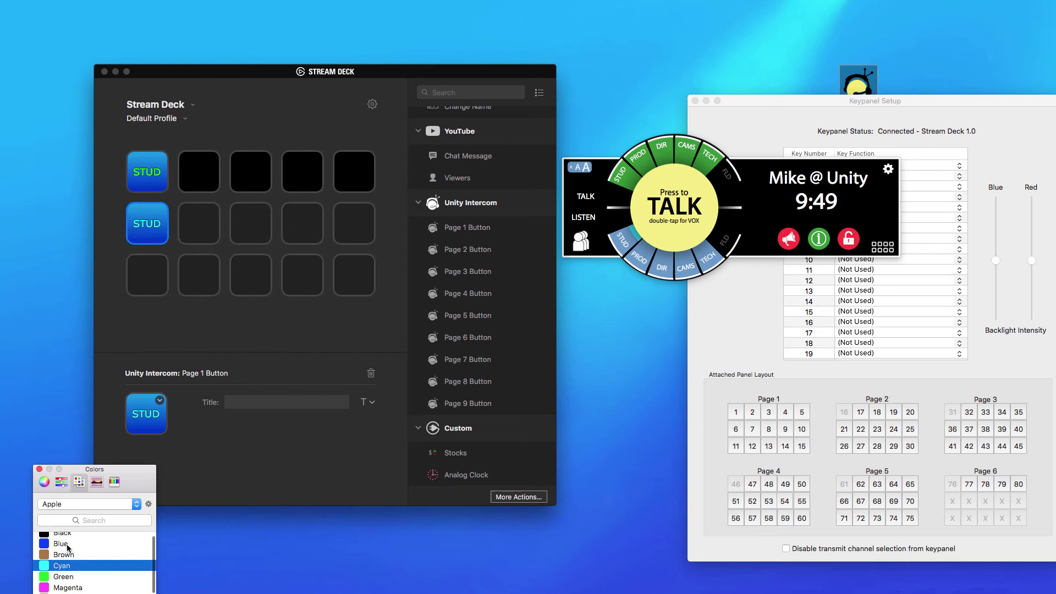
{"action": "left_click", "coordinate": [69, 545]}
{"action": "left_click", "coordinate": [213, 427]}
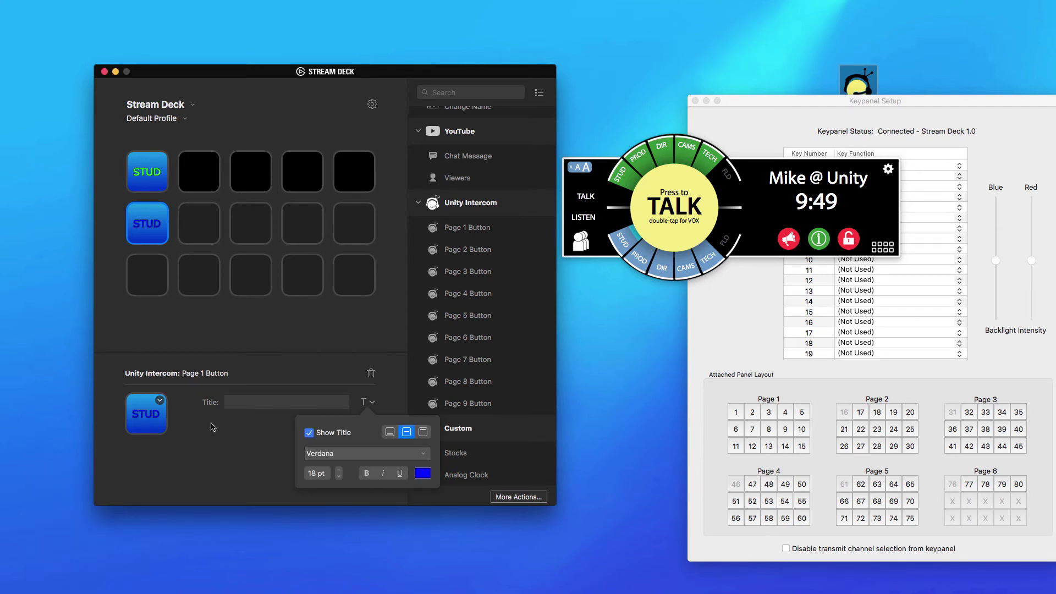
{"action": "left_click", "coordinate": [216, 326]}
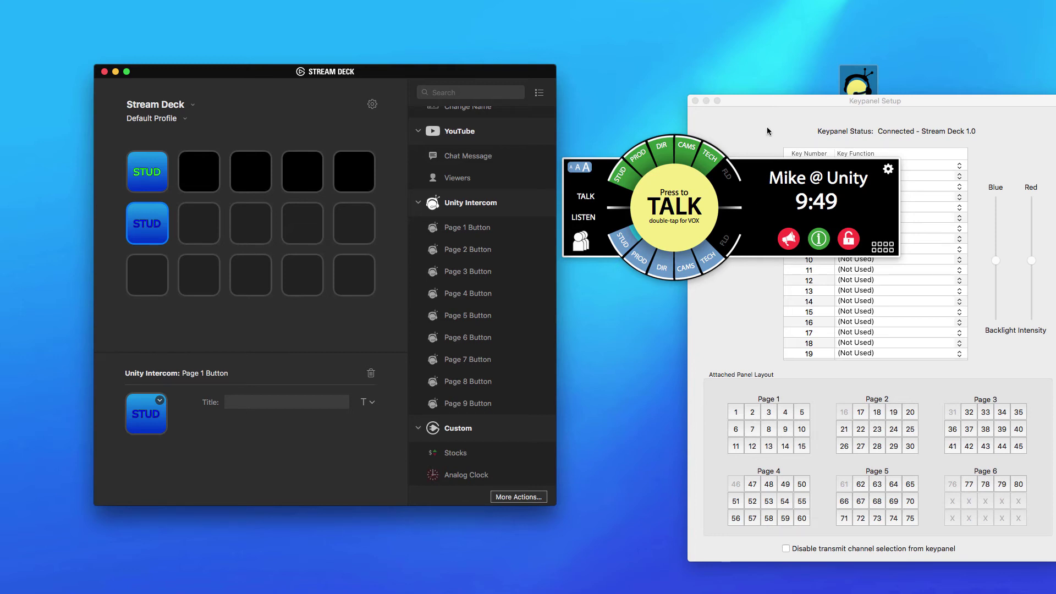
Move Keypanel Setup up-left and place a Page 1 Button on the bottom-right key
{"action": "left_click", "coordinate": [763, 100]}
{"action": "left_click_drag", "start_coordinate": [764, 101], "coordinate": [664, 67]}
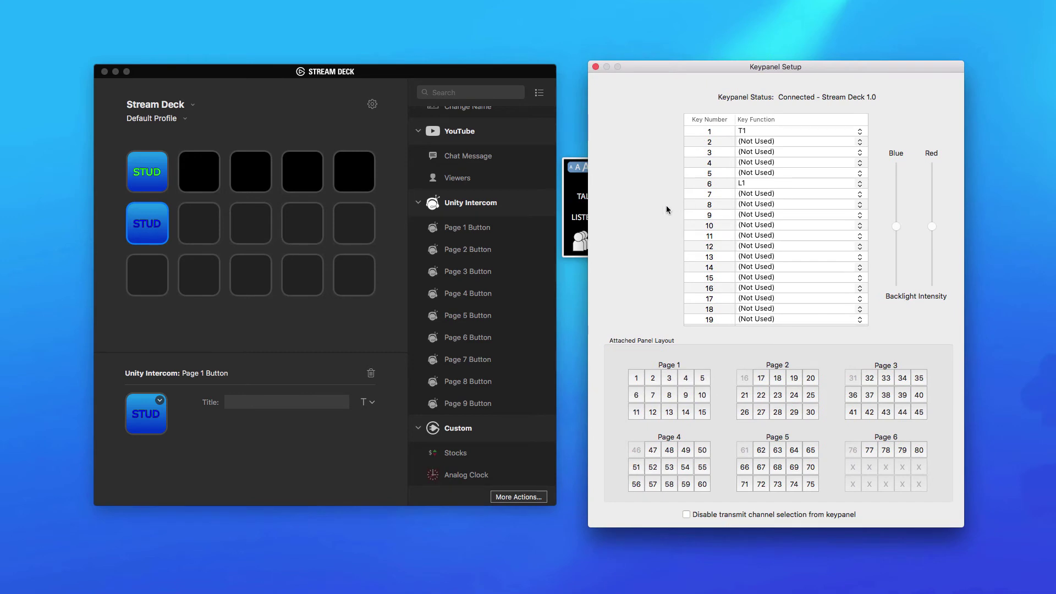
{"action": "left_click", "coordinate": [356, 281]}
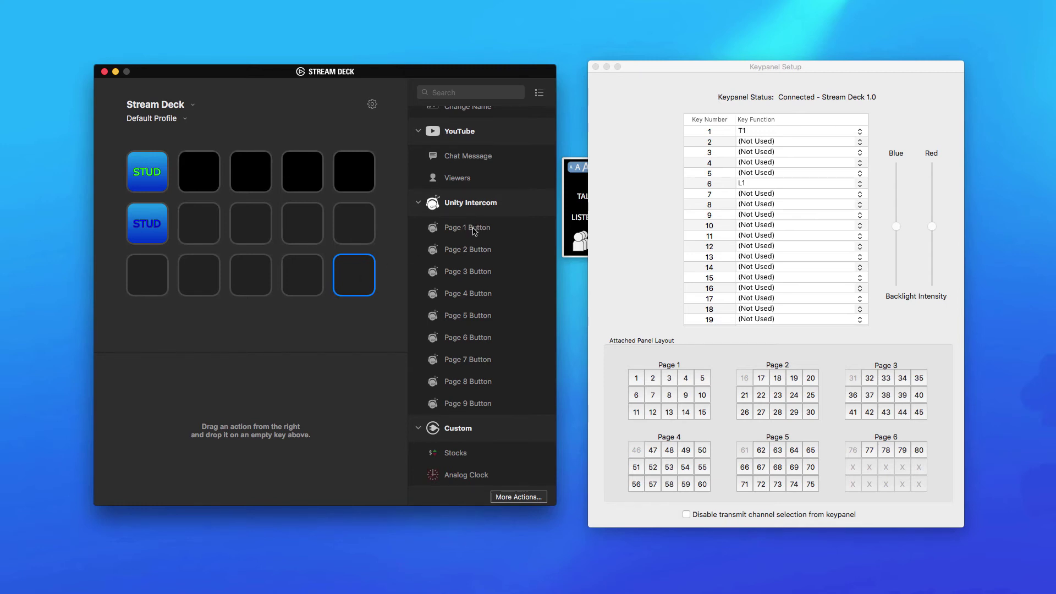
{"action": "left_click_drag", "start_coordinate": [475, 231], "coordinate": [360, 286]}
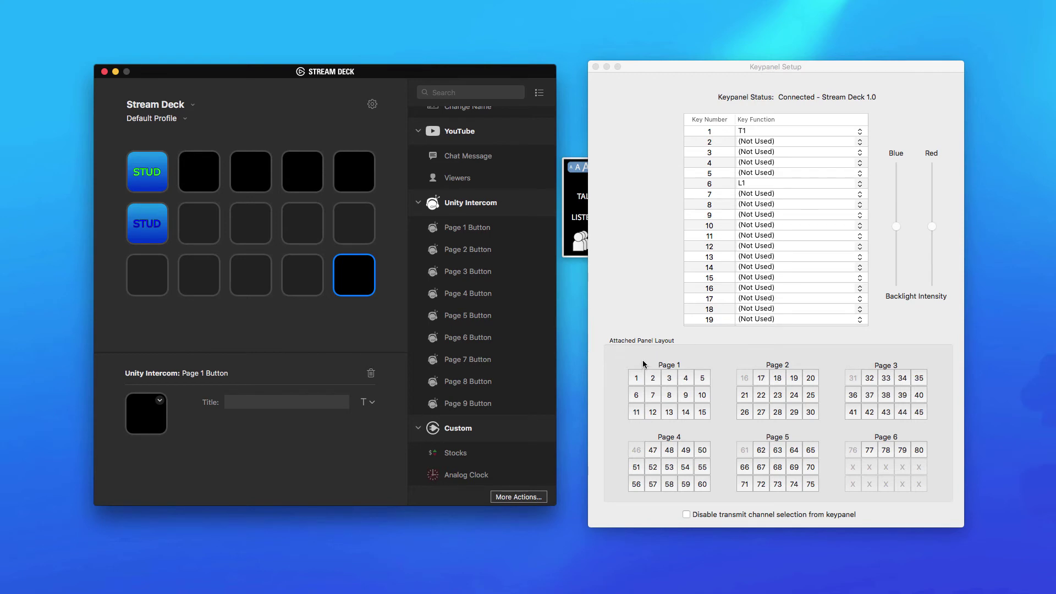
Set panel key 15's Key Function to TALK
{"action": "left_click", "coordinate": [702, 413]}
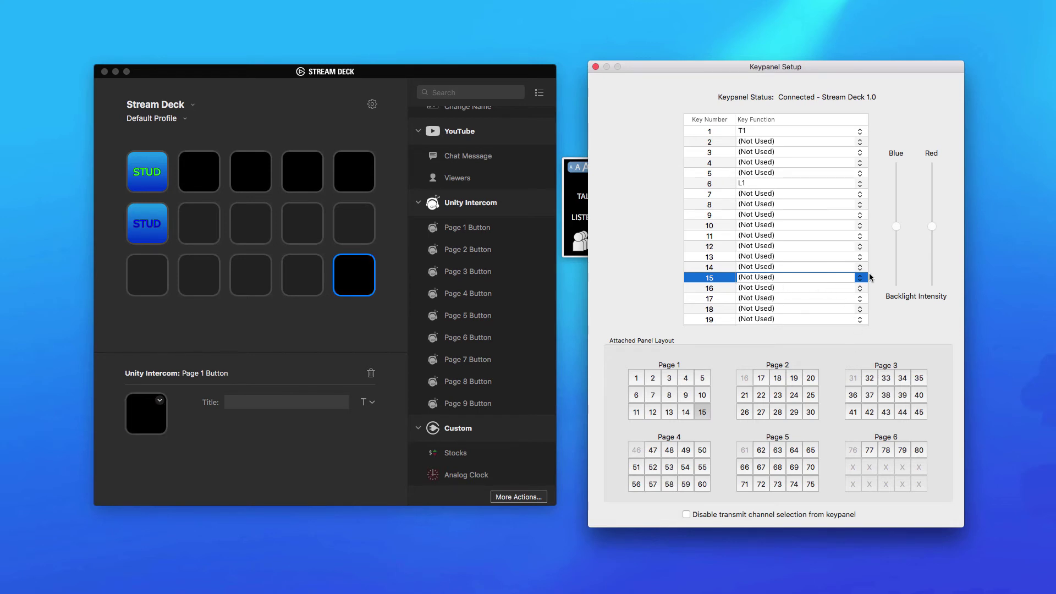
{"action": "left_click", "coordinate": [859, 277]}
{"action": "left_click", "coordinate": [765, 298]}
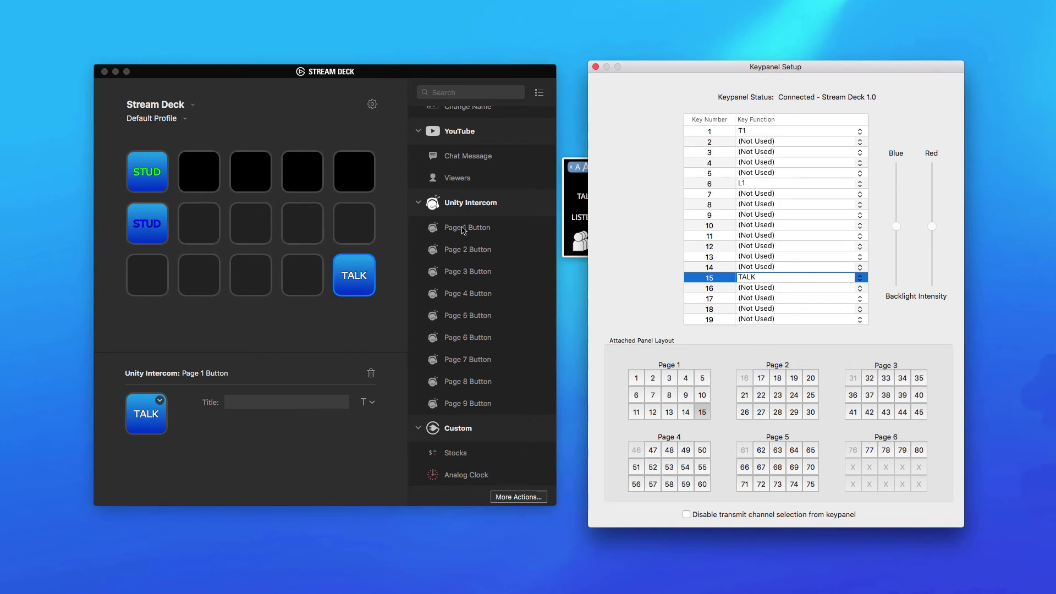
Place a Page 1 Button on key 13 and set panel key 13 to another user's Private talk function
{"action": "left_click_drag", "start_coordinate": [464, 230], "coordinate": [255, 280]}
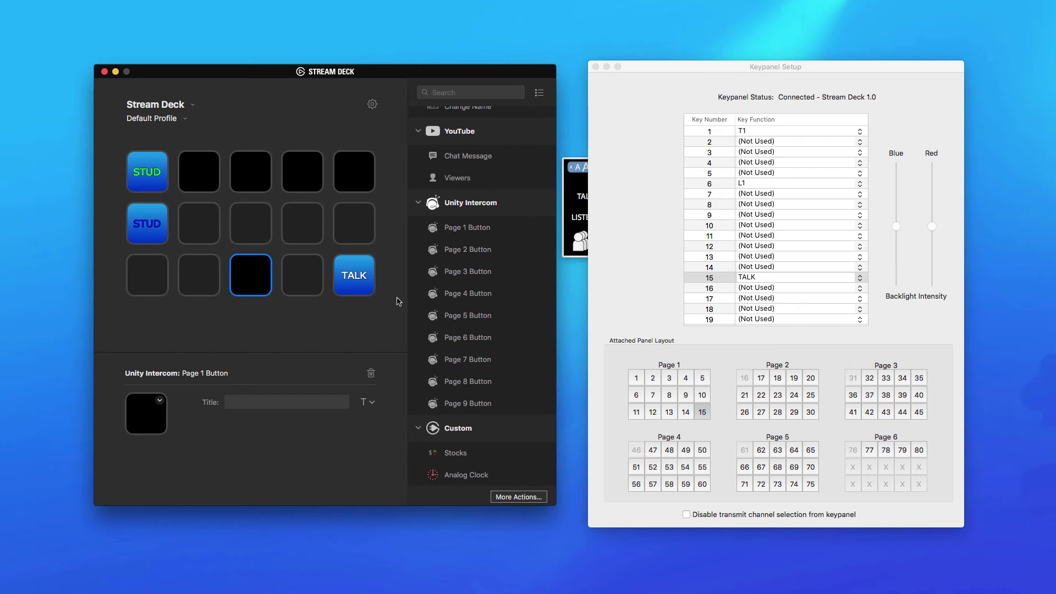
{"action": "left_click", "coordinate": [671, 414]}
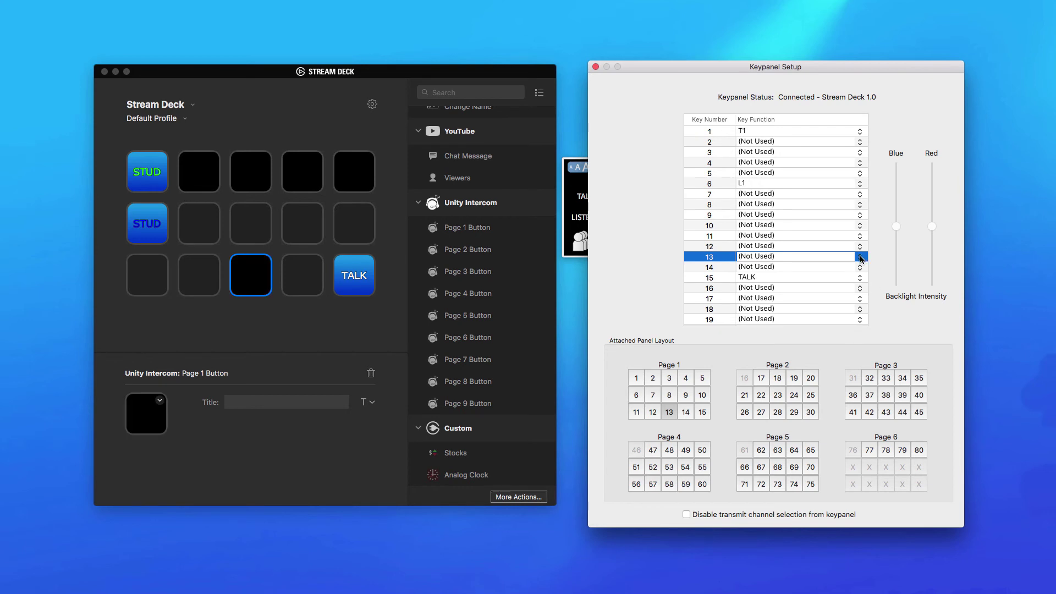
{"action": "left_click", "coordinate": [861, 258]}
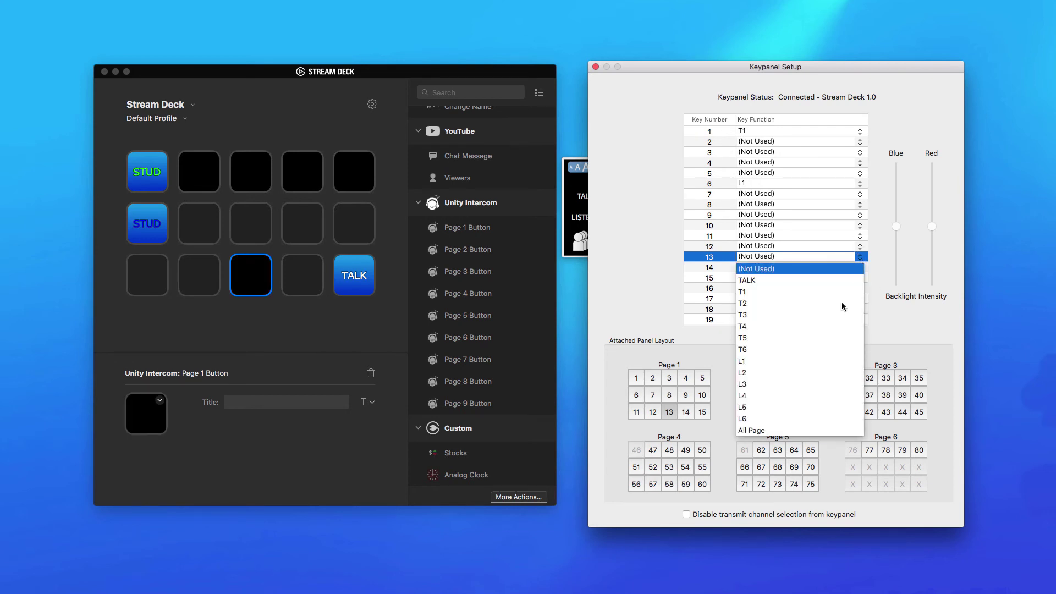
{"action": "scroll", "coordinate": [841, 302], "scroll_direction": "down", "scroll_amount": 5}
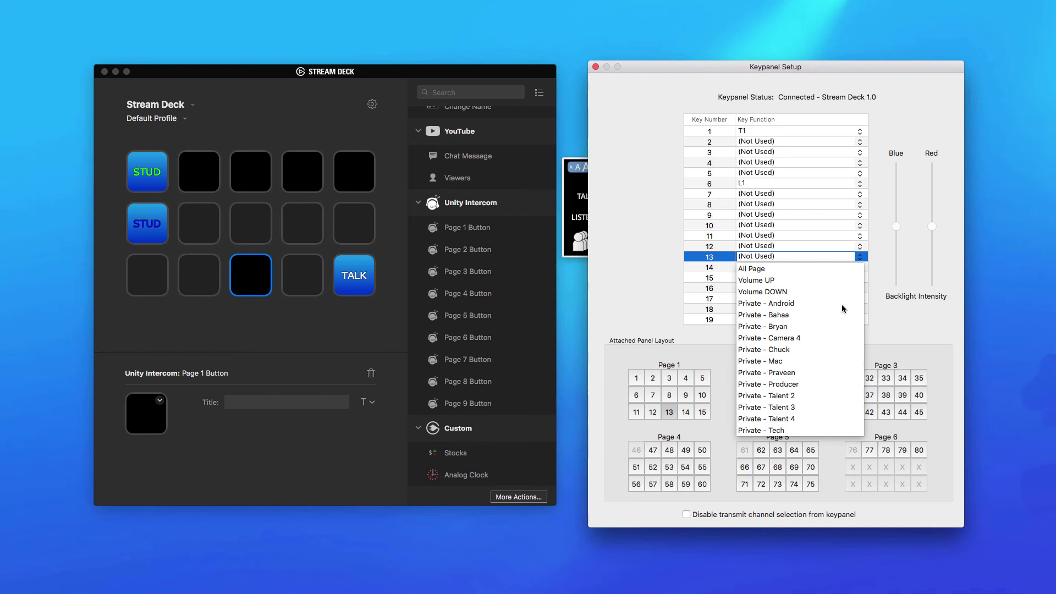
{"action": "left_click", "coordinate": [782, 351]}
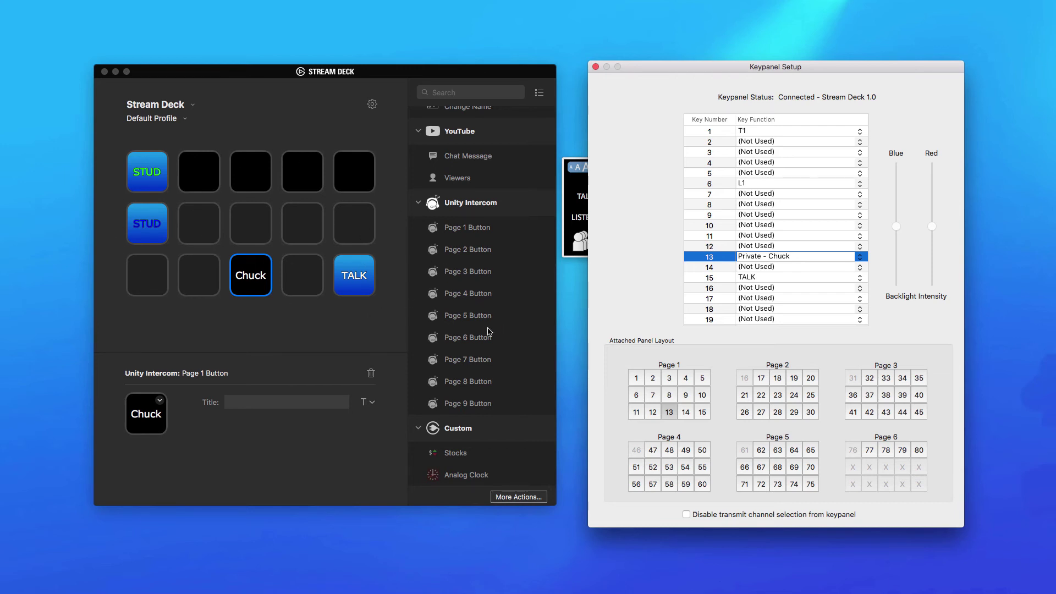
{"action": "scroll", "coordinate": [509, 346], "scroll_direction": "up", "scroll_amount": 4}
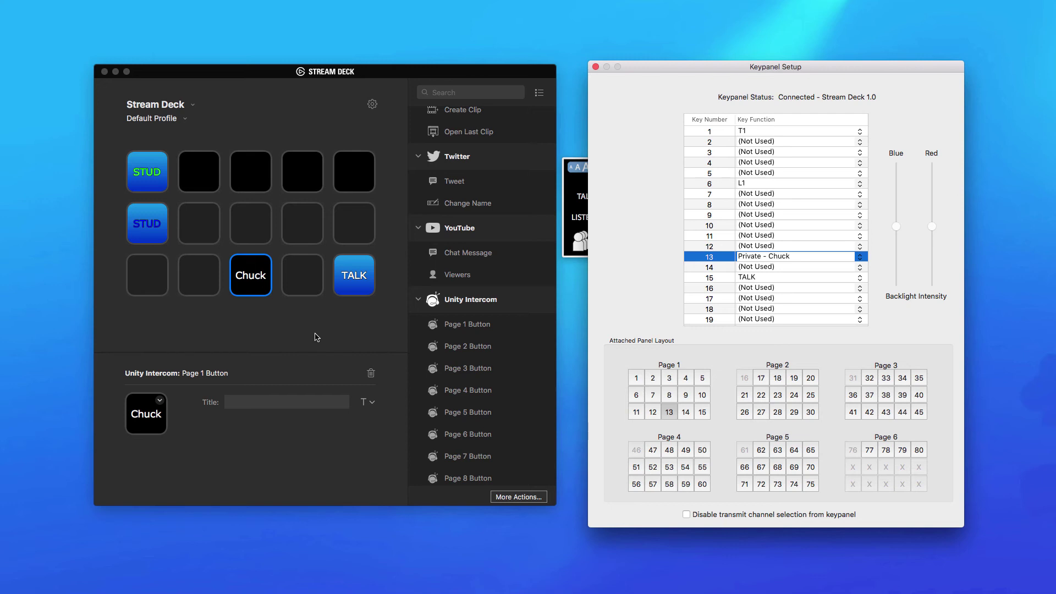
{"action": "left_click", "coordinate": [261, 285]}
{"action": "left_click", "coordinate": [245, 403]}
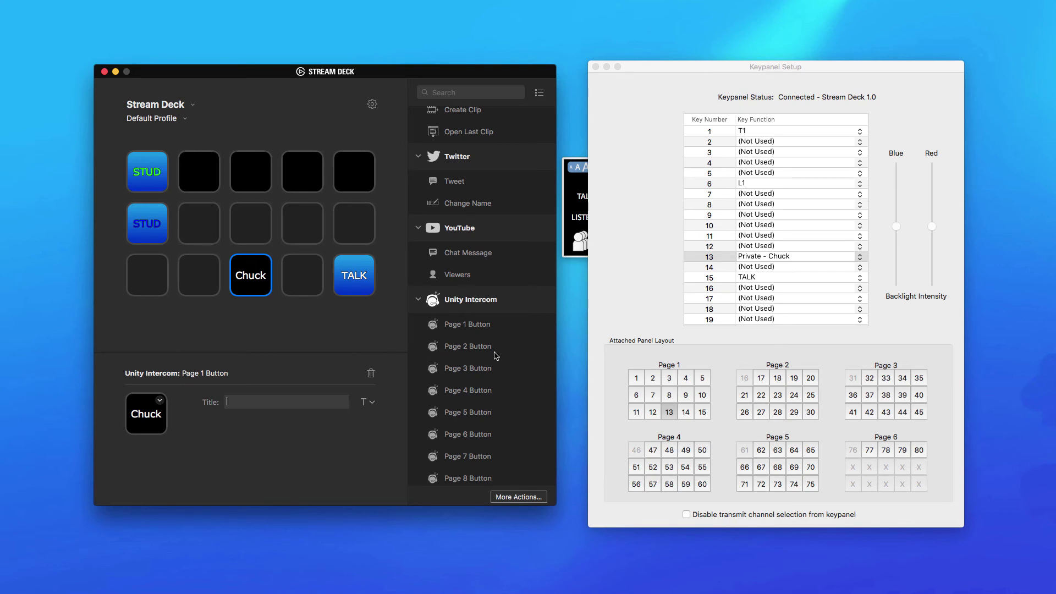
{"action": "scroll", "coordinate": [495, 355], "scroll_direction": "up", "scroll_amount": 10}
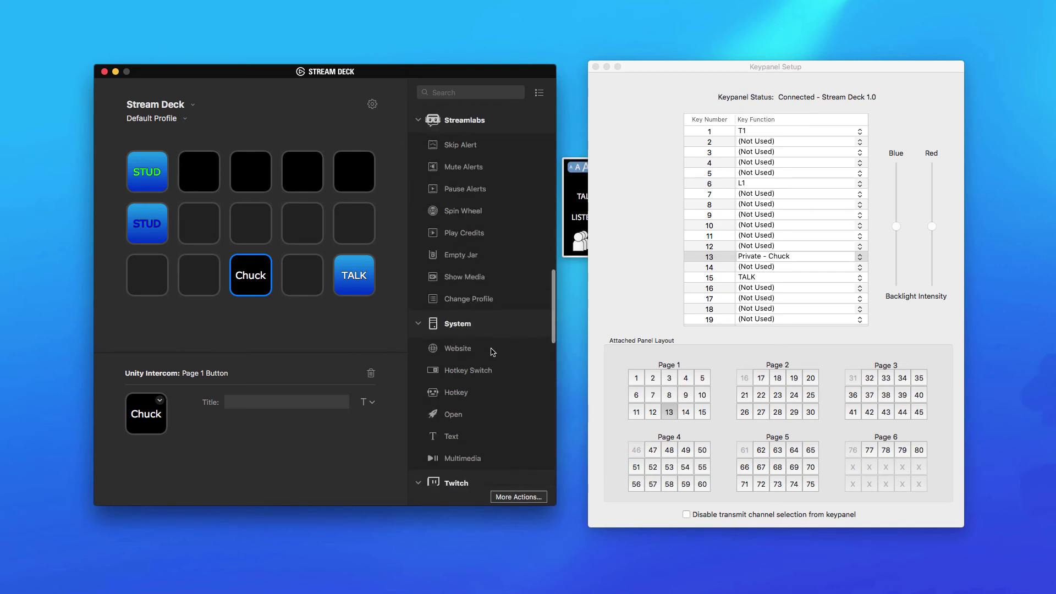
{"action": "scroll", "coordinate": [480, 346], "scroll_direction": "up", "scroll_amount": 5}
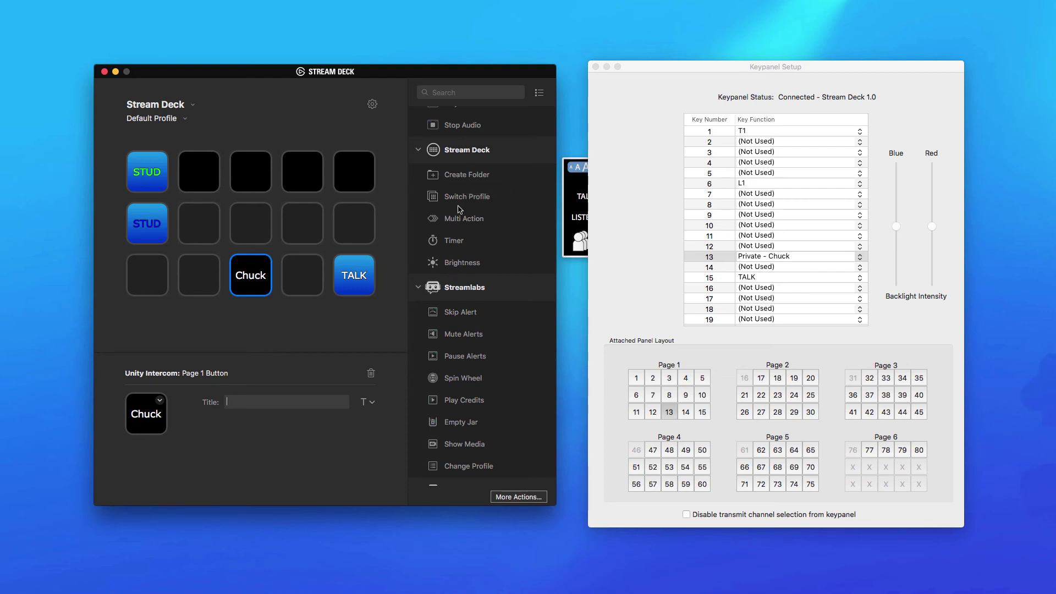
Place a folder on the bottom-left key and test entering it and returning via its back key
{"action": "left_click_drag", "start_coordinate": [457, 179], "coordinate": [151, 285]}
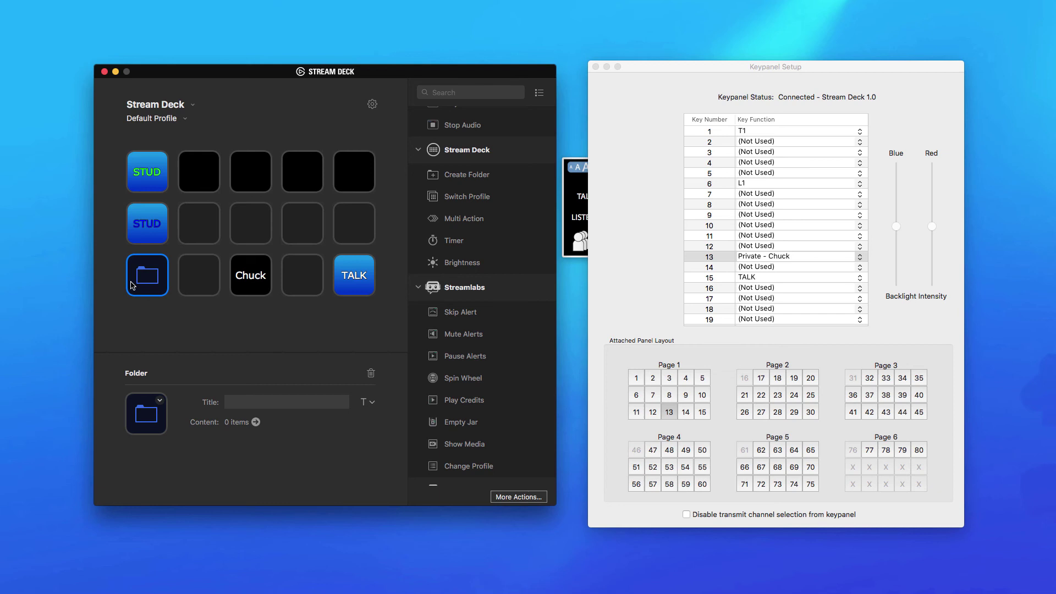
{"action": "double_click", "coordinate": [150, 278]}
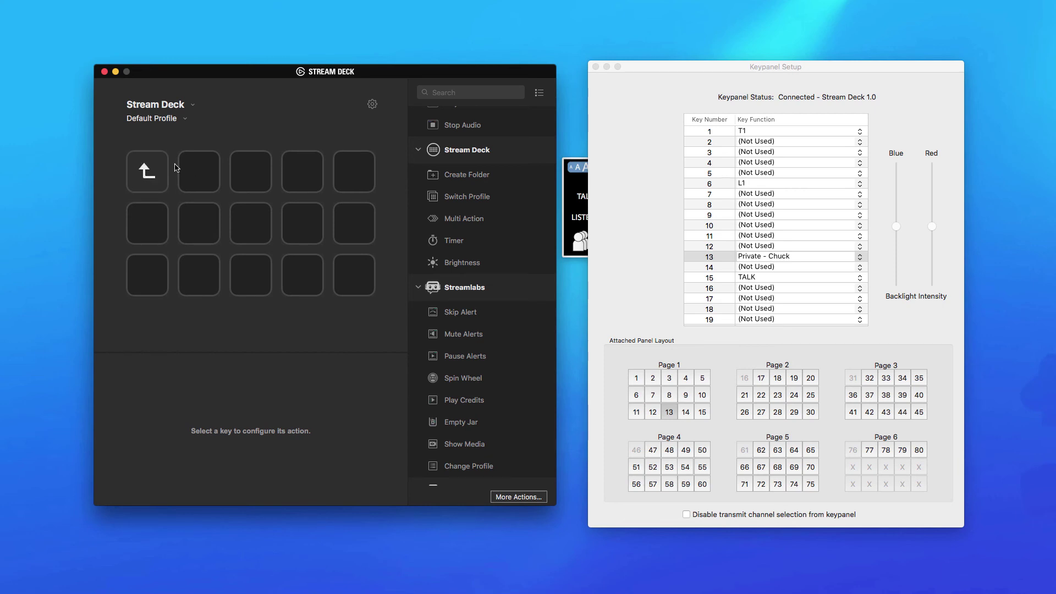
{"action": "left_click", "coordinate": [152, 176]}
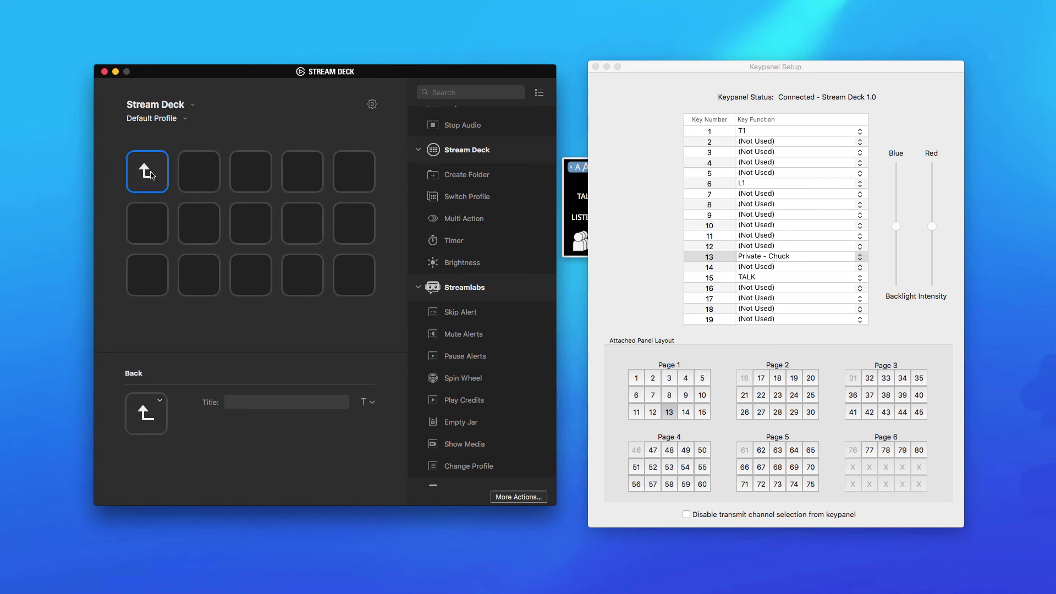
{"action": "double_click", "coordinate": [151, 176]}
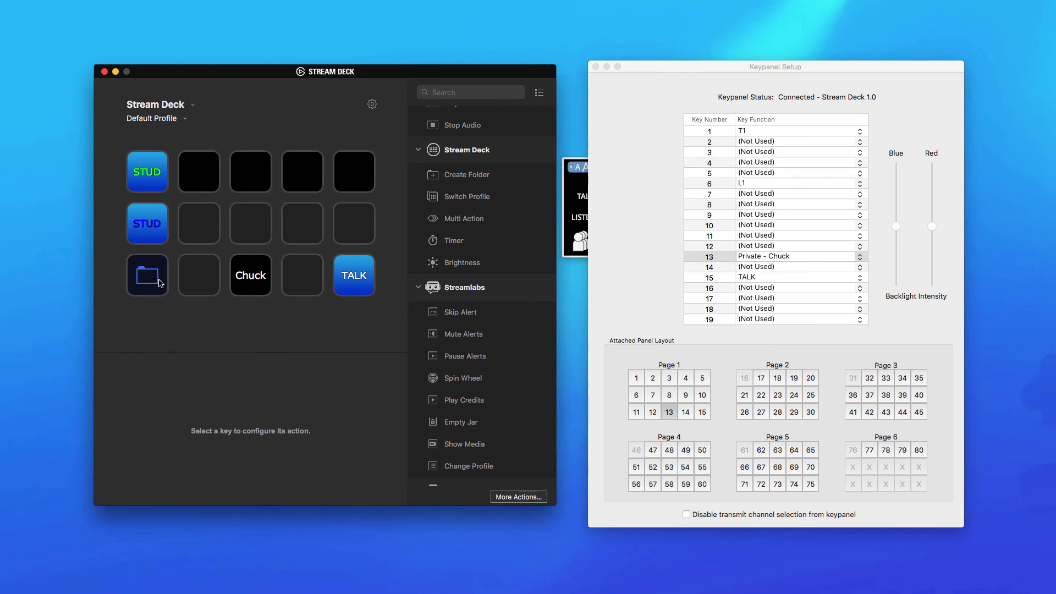
{"action": "left_click", "coordinate": [160, 283]}
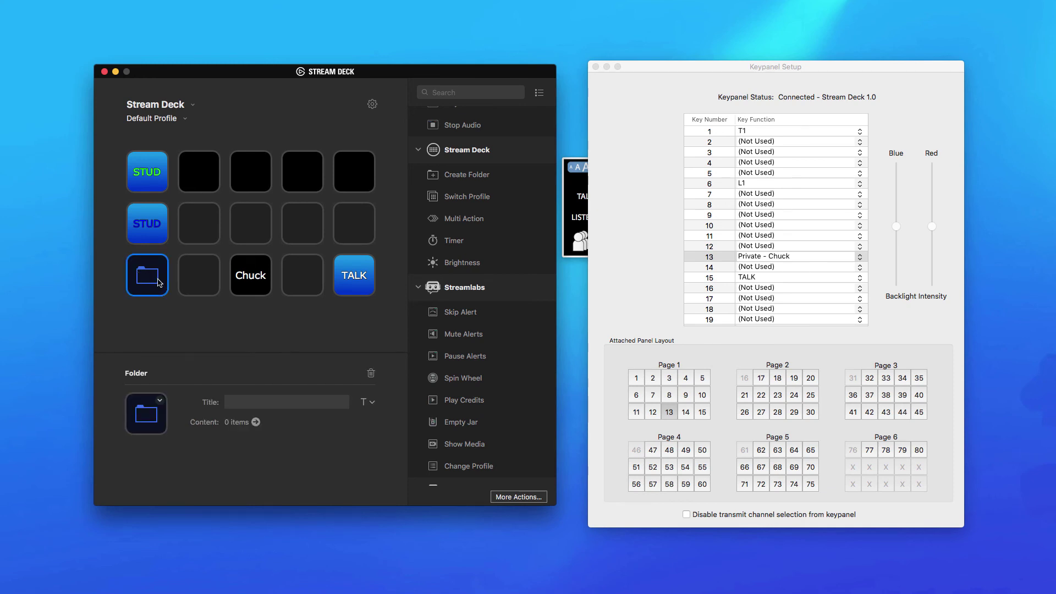
{"action": "double_click", "coordinate": [154, 282]}
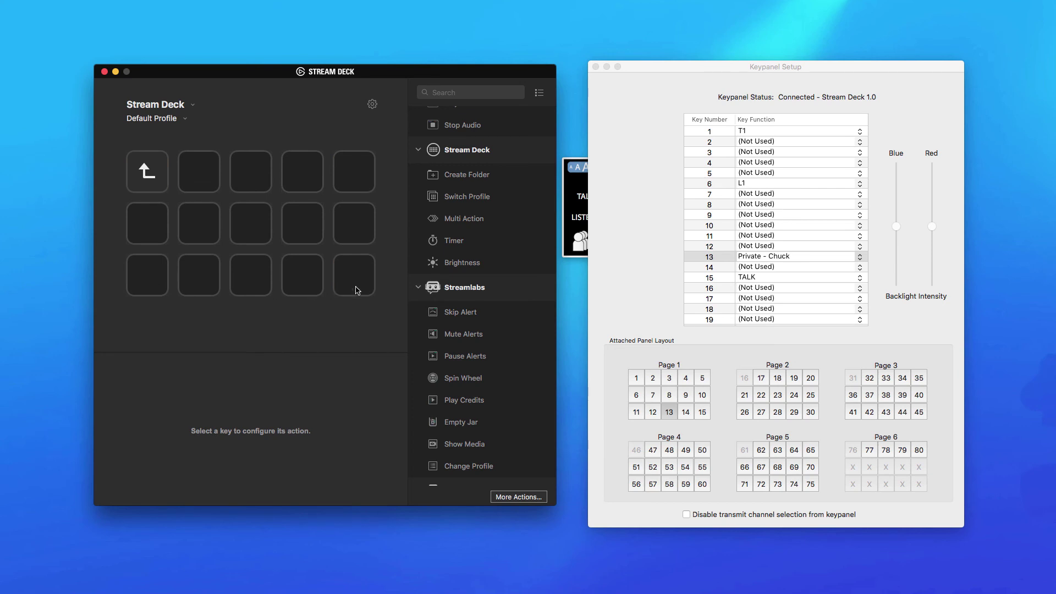
{"action": "left_click", "coordinate": [151, 176]}
{"action": "double_click", "coordinate": [150, 176]}
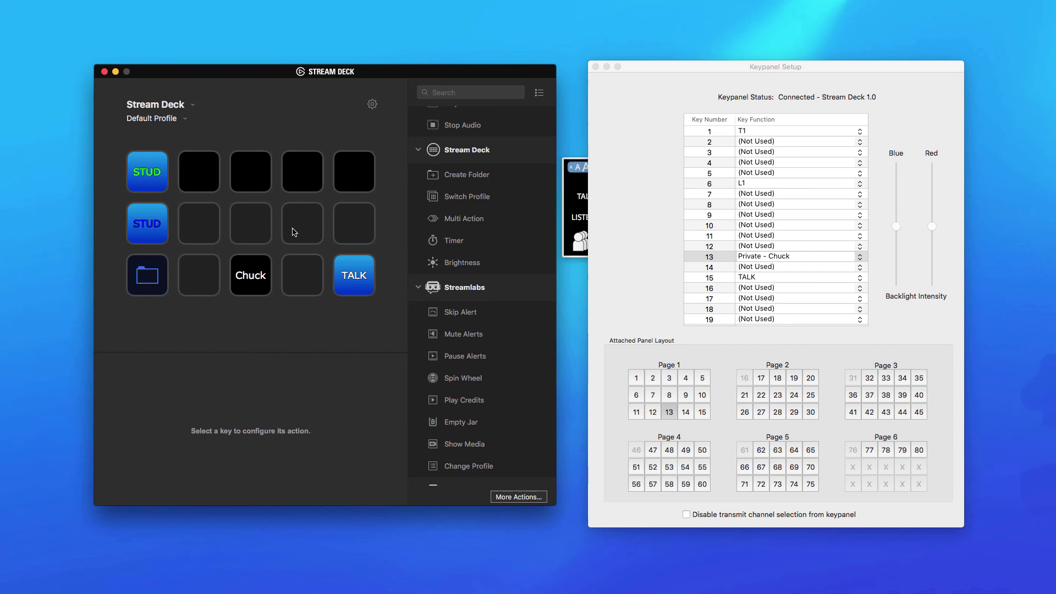
Reopen the folder to its empty page, ready for filling
{"action": "left_click", "coordinate": [152, 278]}
{"action": "double_click", "coordinate": [152, 278]}
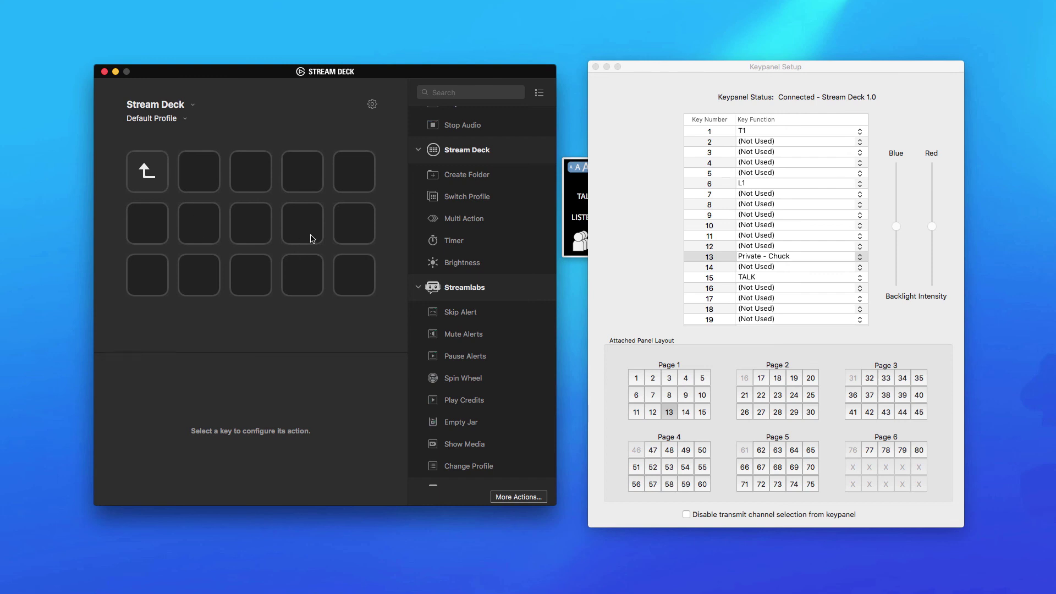
{"action": "scroll", "coordinate": [481, 319], "scroll_direction": "down", "scroll_amount": 15}
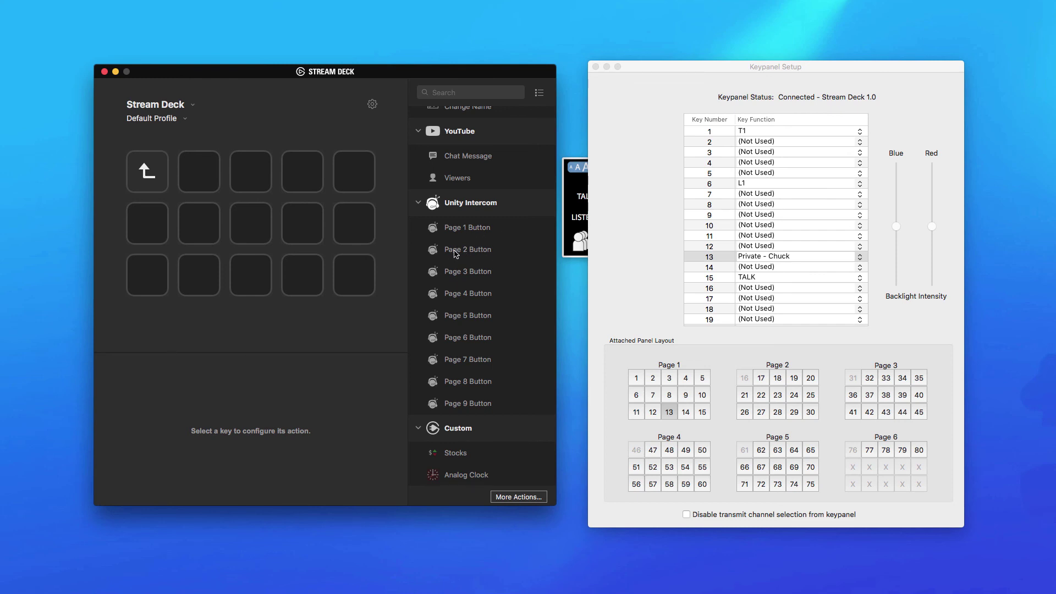
Place a Page 2 intercom button on the folder's second key, mapped to key 17 as a private talk to the other user
{"action": "left_click_drag", "start_coordinate": [455, 253], "coordinate": [209, 174]}
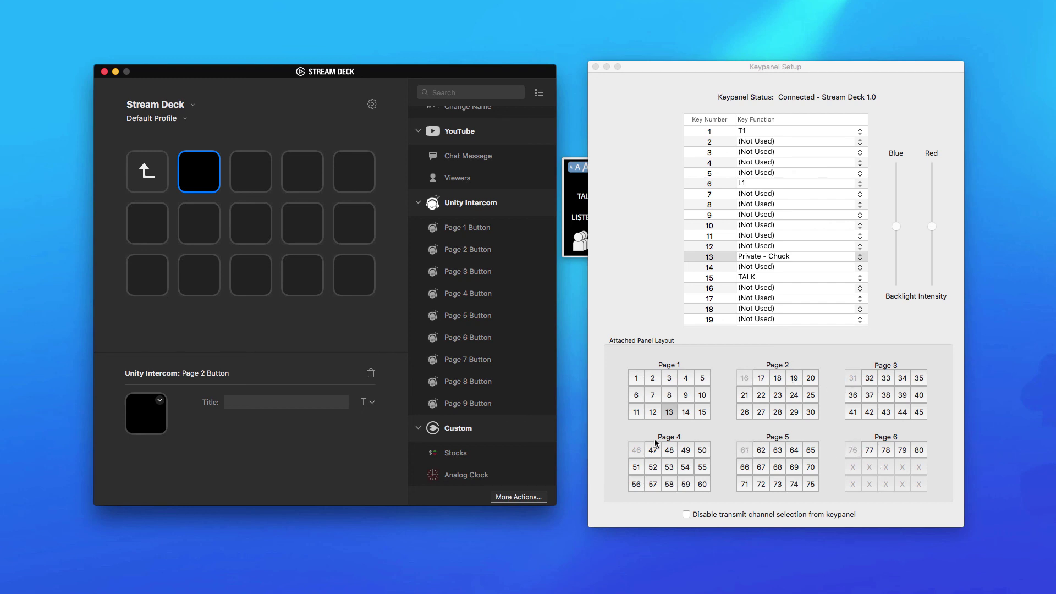
{"action": "left_click", "coordinate": [763, 378]}
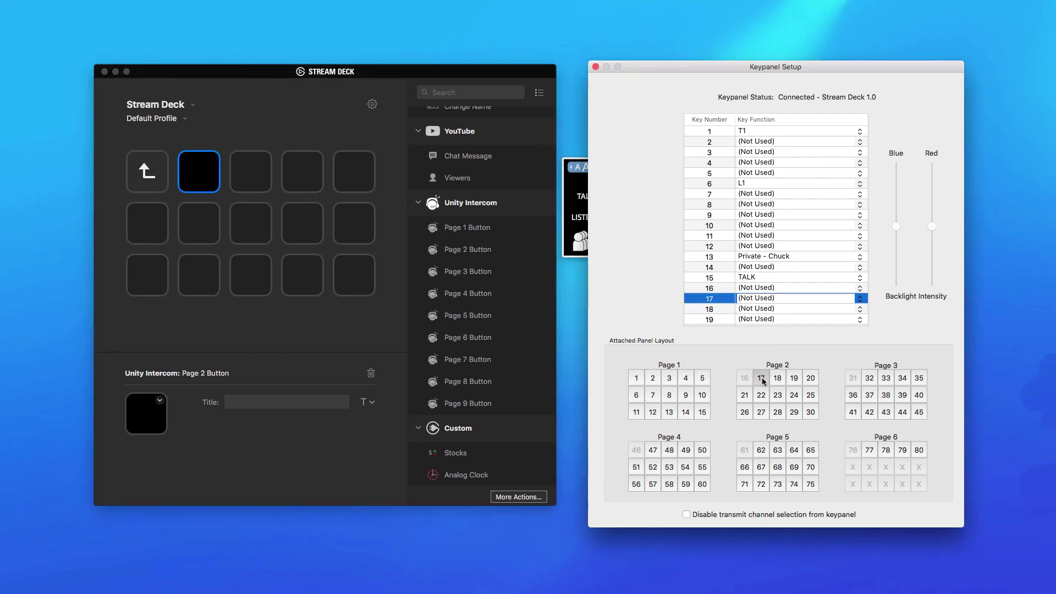
{"action": "left_click", "coordinate": [860, 299]}
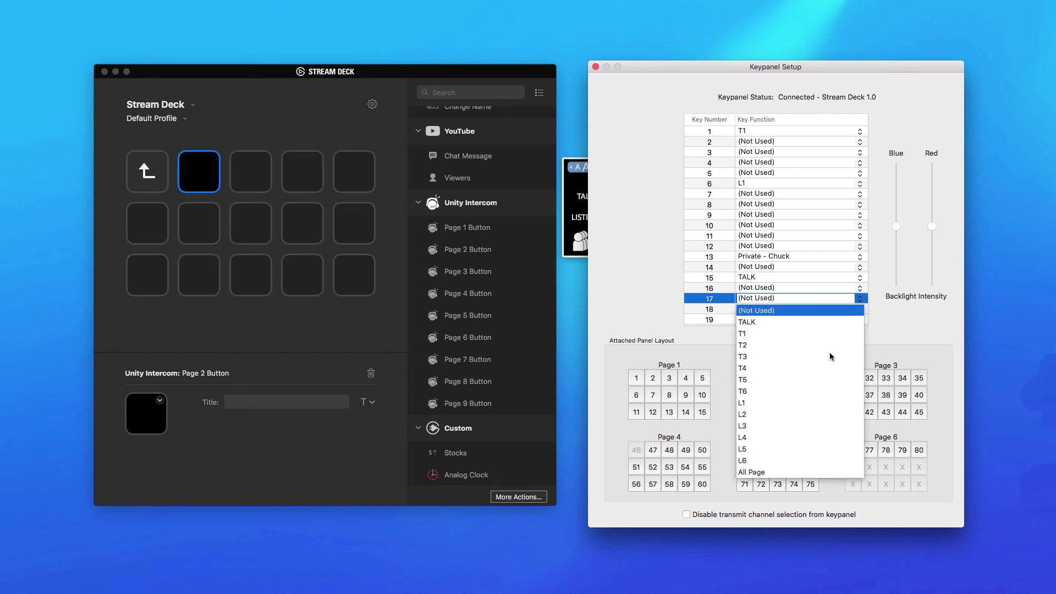
{"action": "scroll", "coordinate": [830, 357], "scroll_direction": "down", "scroll_amount": 5}
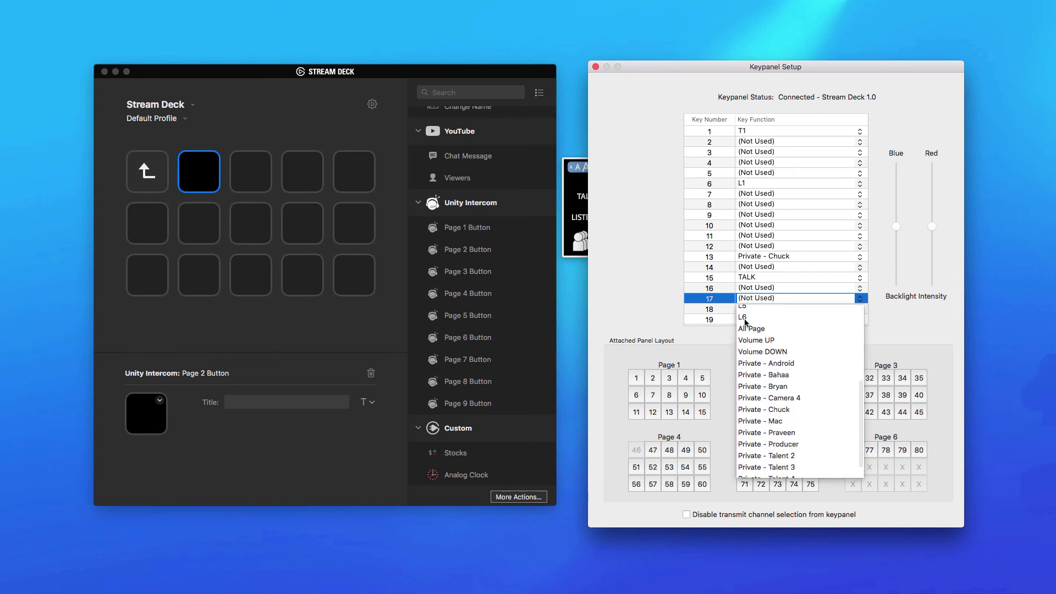
{"action": "scroll", "coordinate": [770, 352], "scroll_direction": "down", "scroll_amount": 1}
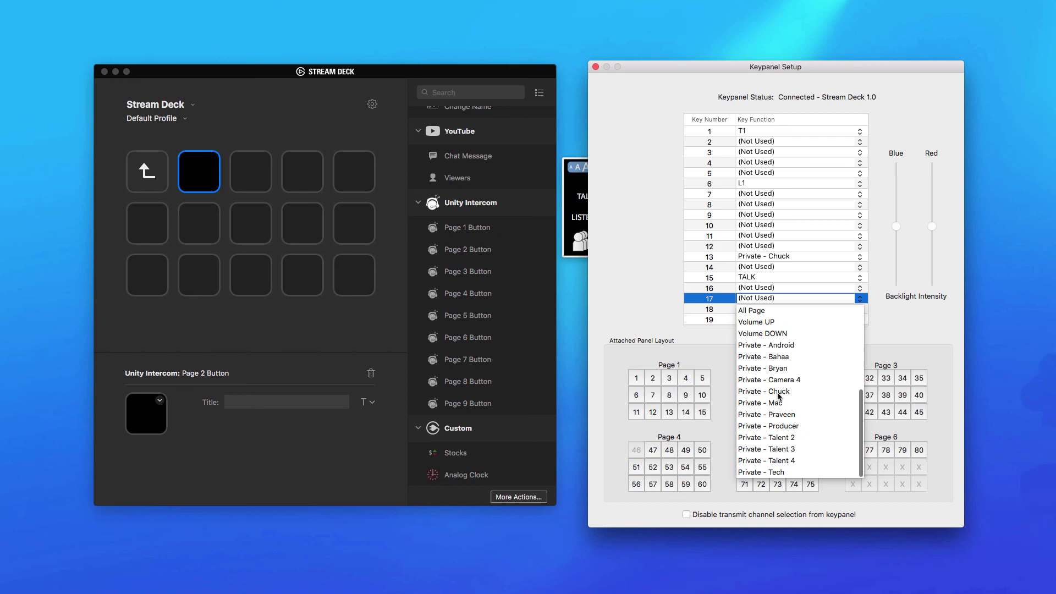
{"action": "left_click", "coordinate": [780, 368]}
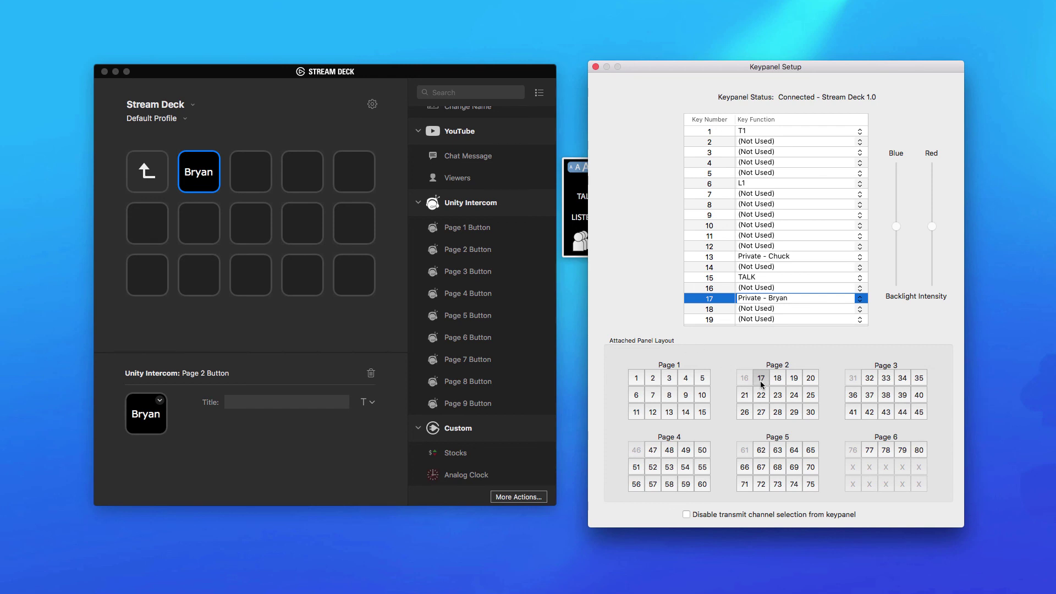
Return to the main page, reopen the folder to verify the new private key, then go back
{"action": "left_click", "coordinate": [153, 176]}
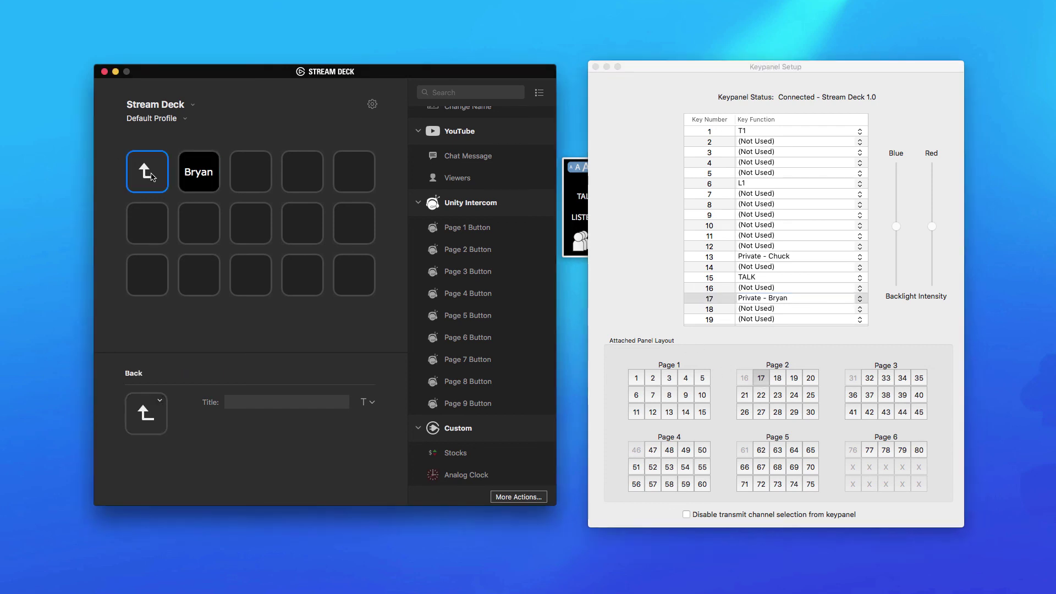
{"action": "double_click", "coordinate": [153, 176]}
{"action": "left_click", "coordinate": [158, 183]}
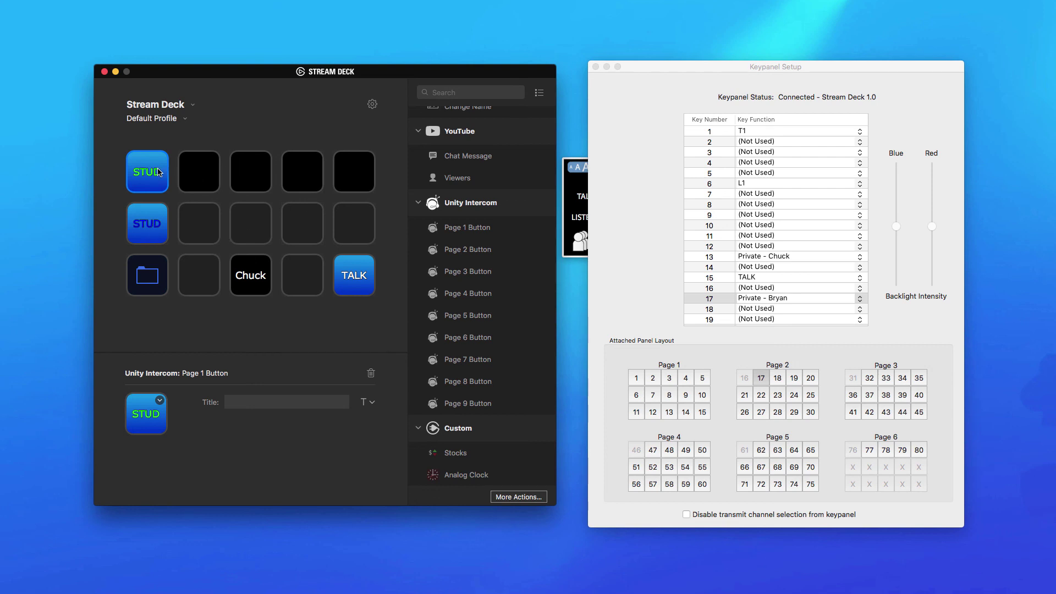
{"action": "left_click", "coordinate": [147, 283]}
{"action": "double_click", "coordinate": [149, 277]}
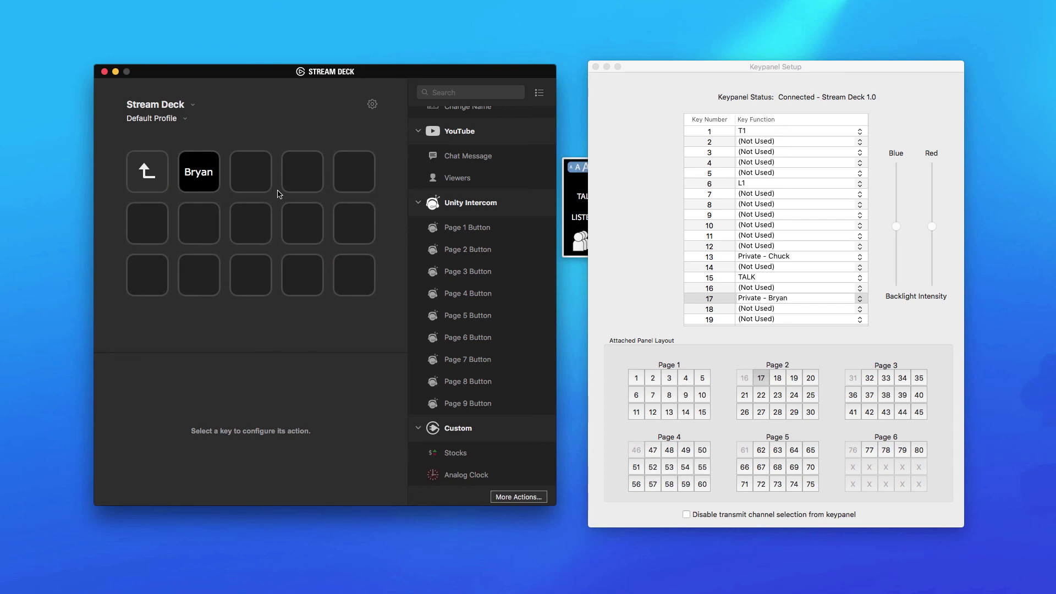
{"action": "left_click", "coordinate": [148, 170]}
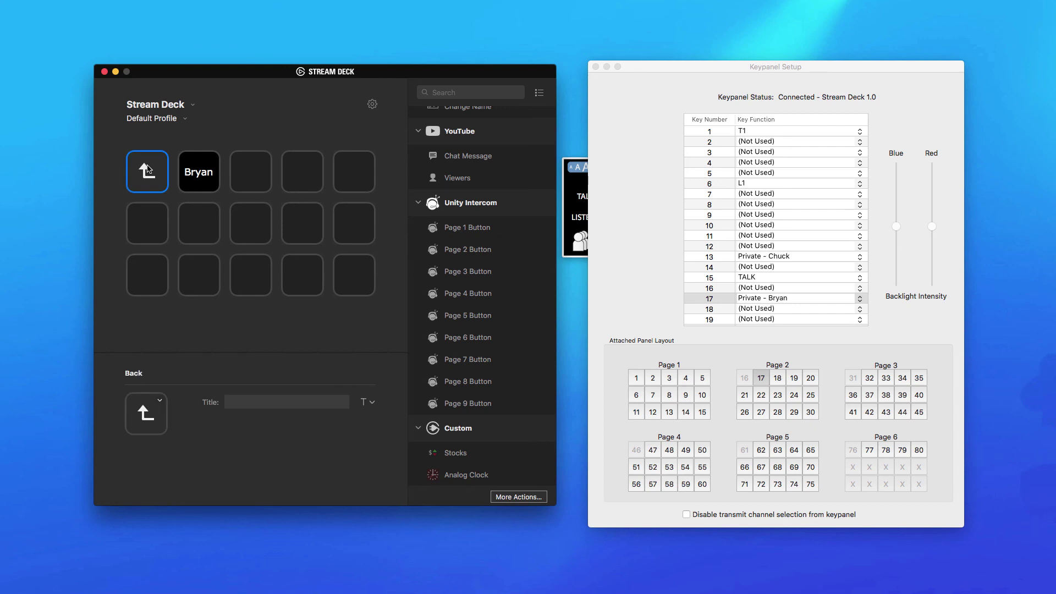
{"action": "double_click", "coordinate": [149, 169]}
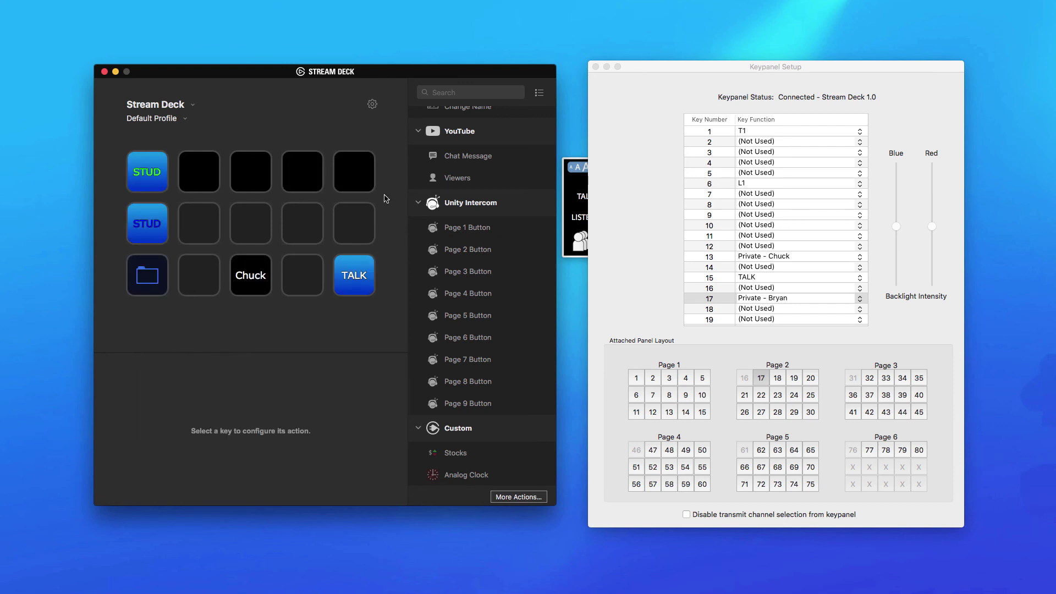